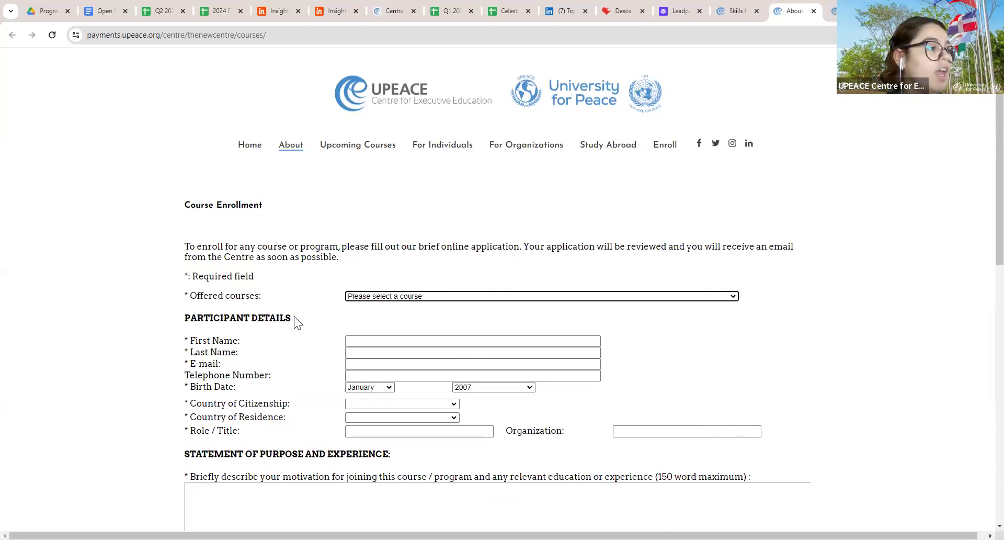
Look through the list of offered courses on the Course Enrollment form
{"action": "scroll", "coordinate": [348, 325], "scroll_direction": "down", "scroll_amount": 1}
{"action": "scroll", "coordinate": [361, 292], "scroll_direction": "down", "scroll_amount": 2}
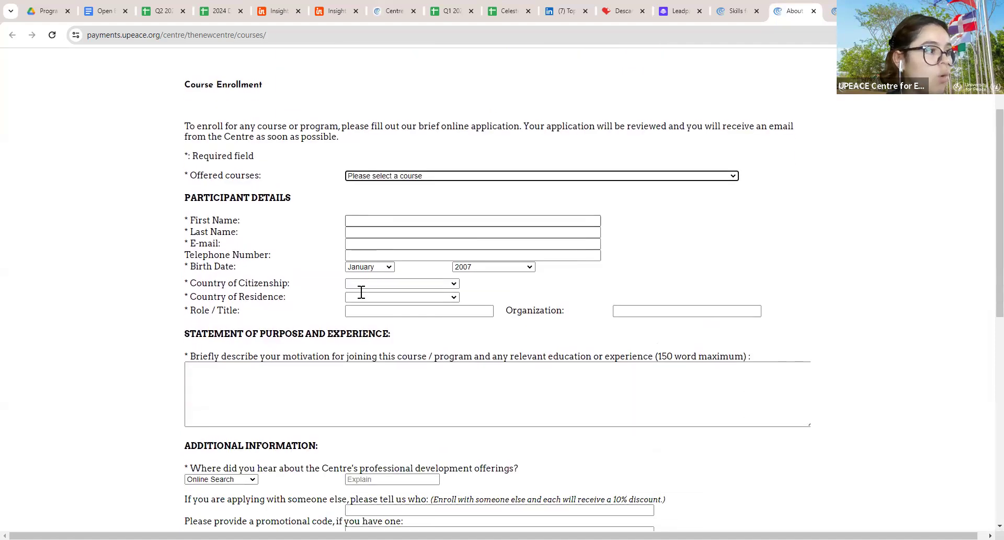
{"action": "left_click_drag", "start_coordinate": [184, 175], "coordinate": [730, 174]}
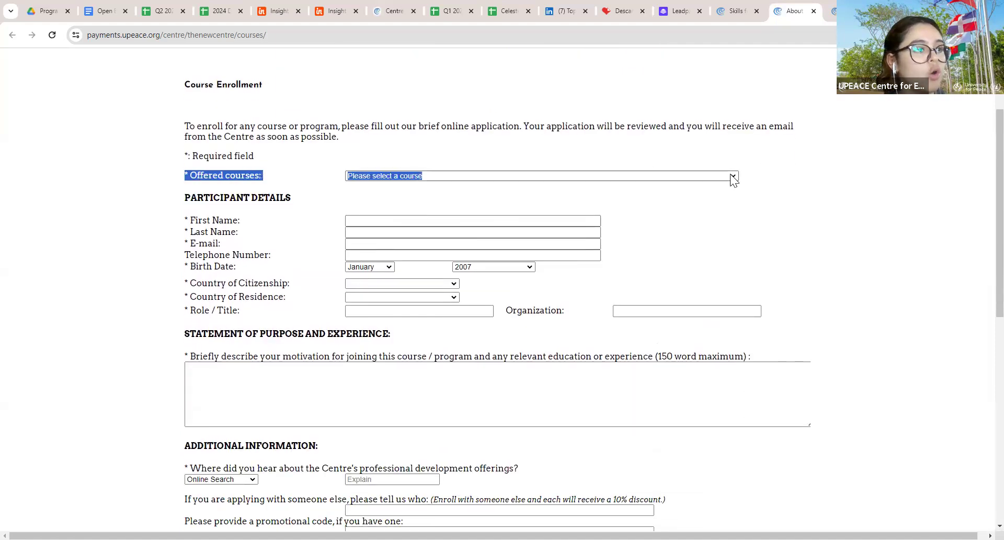
{"action": "left_click", "coordinate": [732, 176]}
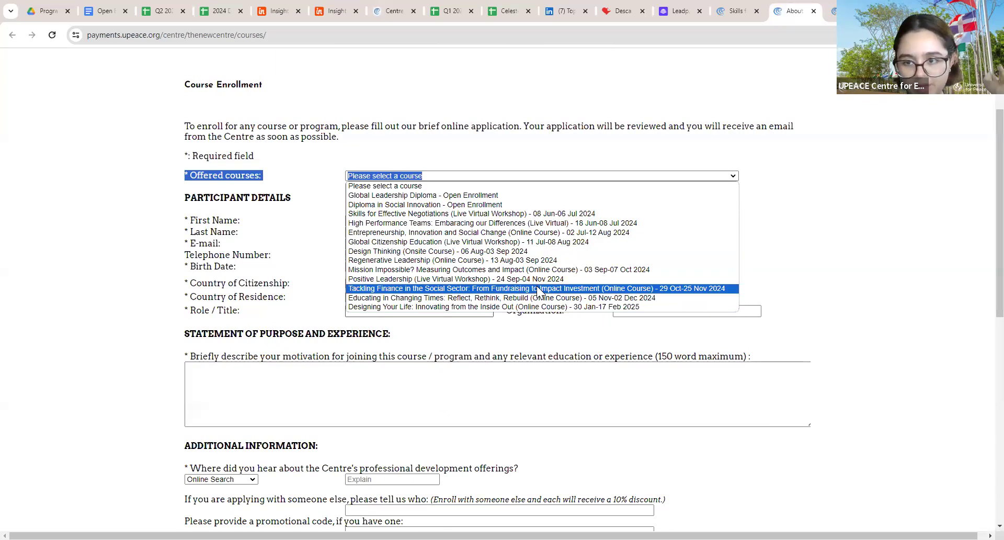
{"action": "left_click", "coordinate": [832, 212]}
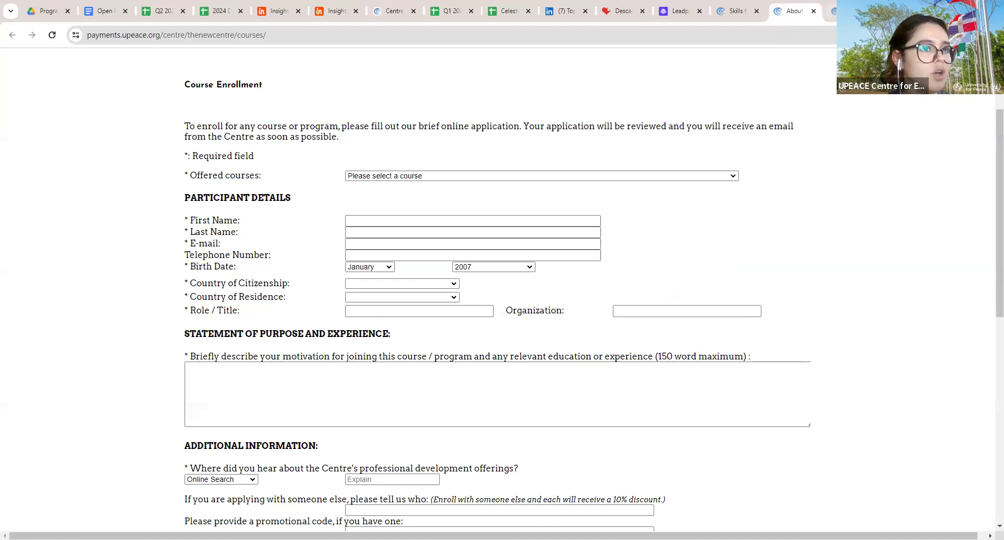
Open the UPEACE Centre enrollments backend and go from its calendar to the UPEACE Academic Calendar
{"action": "key", "text": "ctrl+Tab"}
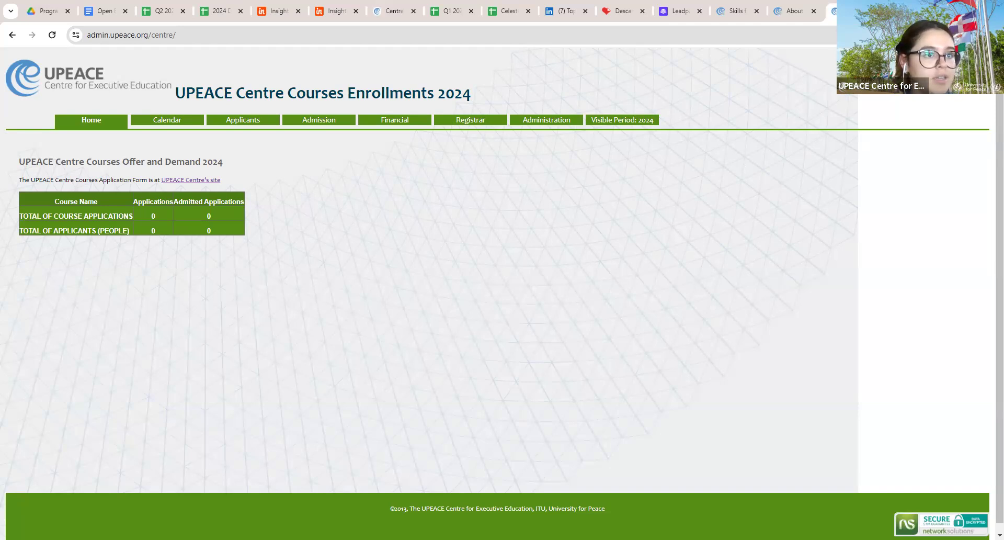
{"action": "key", "text": "ctrl+w"}
{"action": "key", "text": "ctrl+t"}
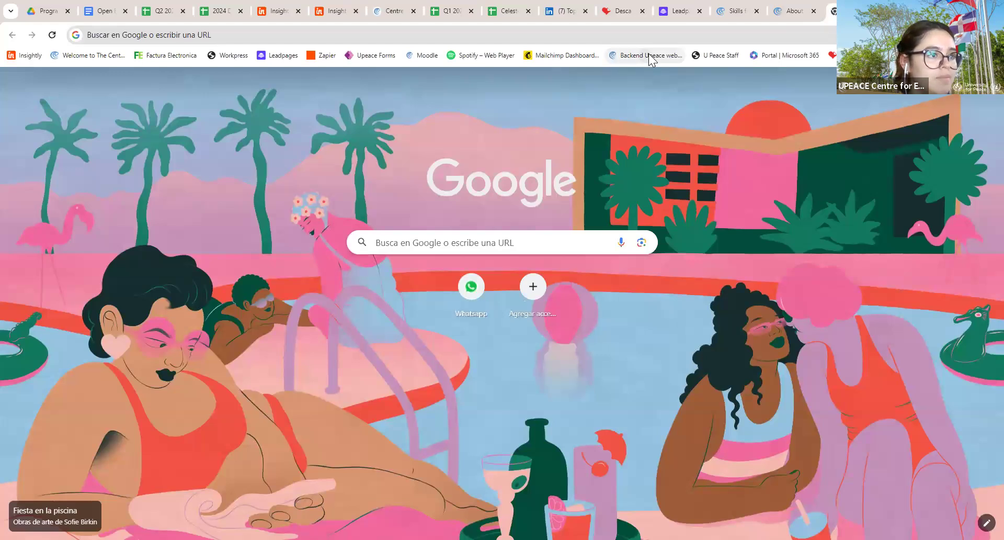
{"action": "left_click", "coordinate": [647, 54]}
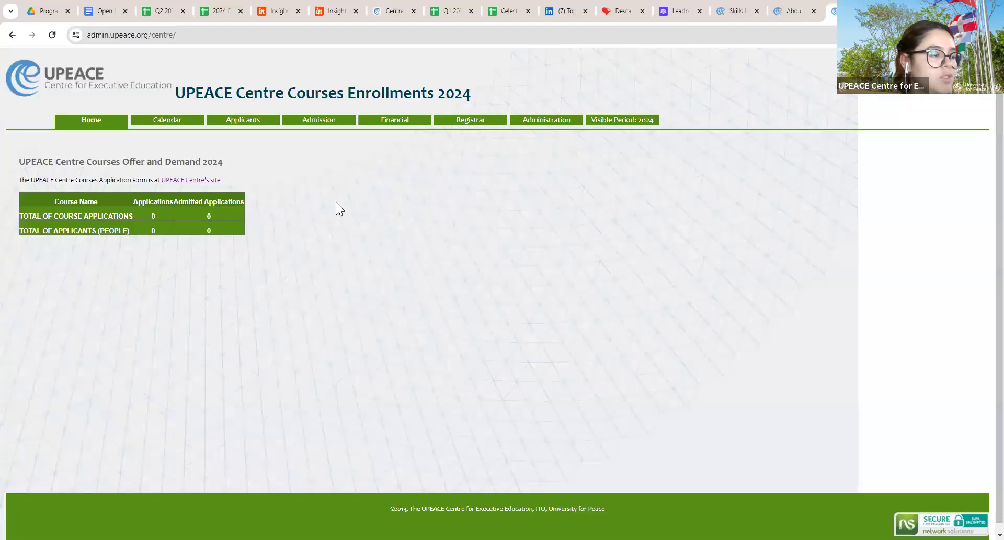
{"action": "left_click", "coordinate": [168, 124]}
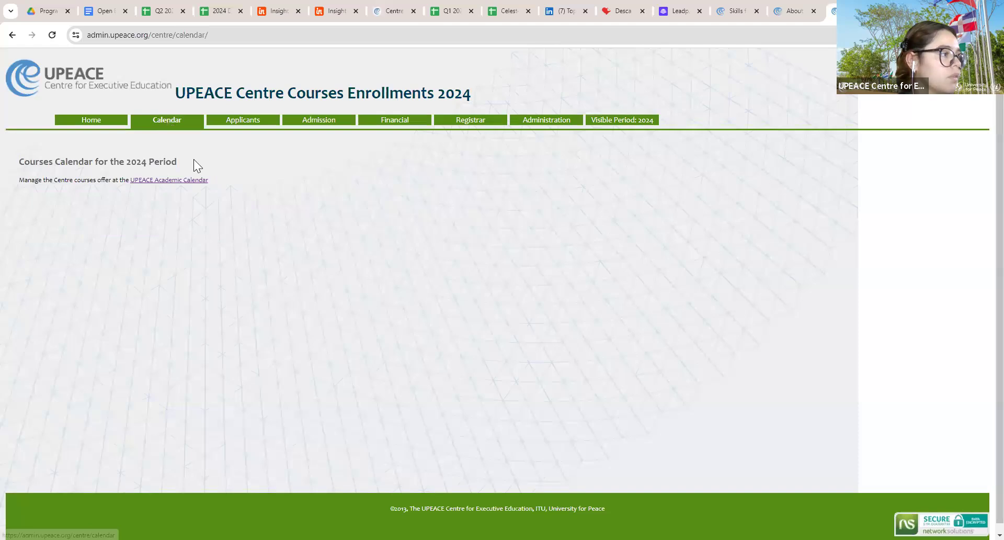
{"action": "left_click", "coordinate": [162, 180]}
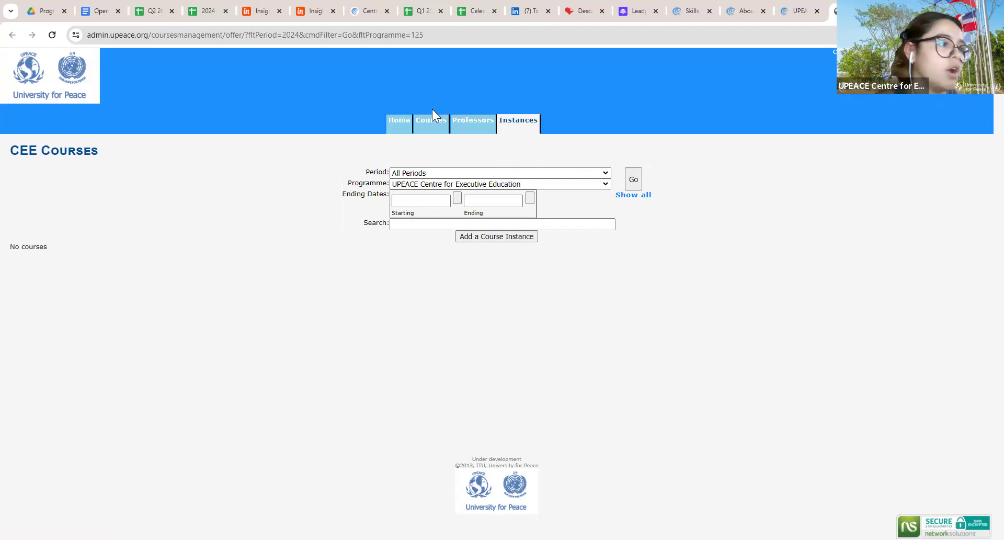
List the existing courses of the UPEACE Centre for Executive Education programme
{"action": "left_click", "coordinate": [431, 127]}
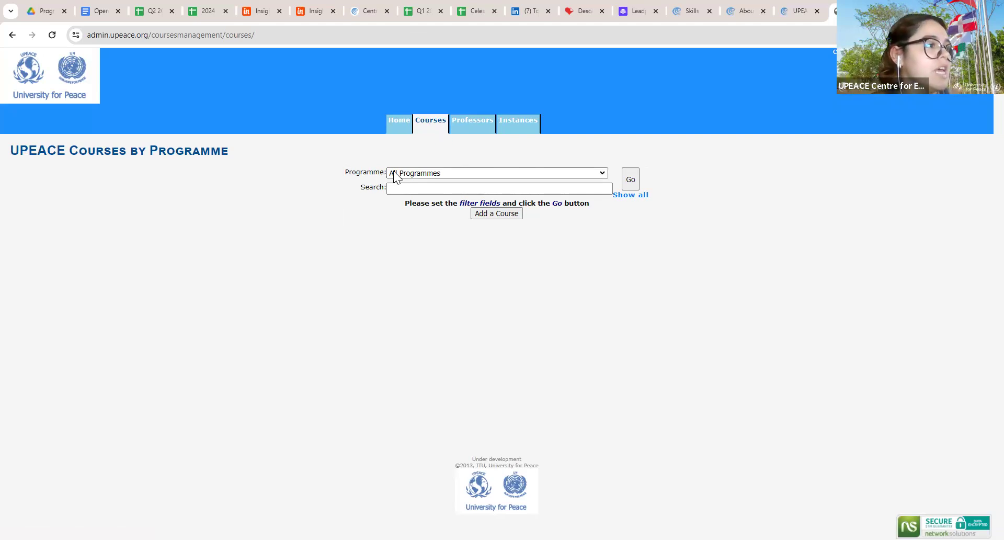
{"action": "left_click", "coordinate": [483, 172]}
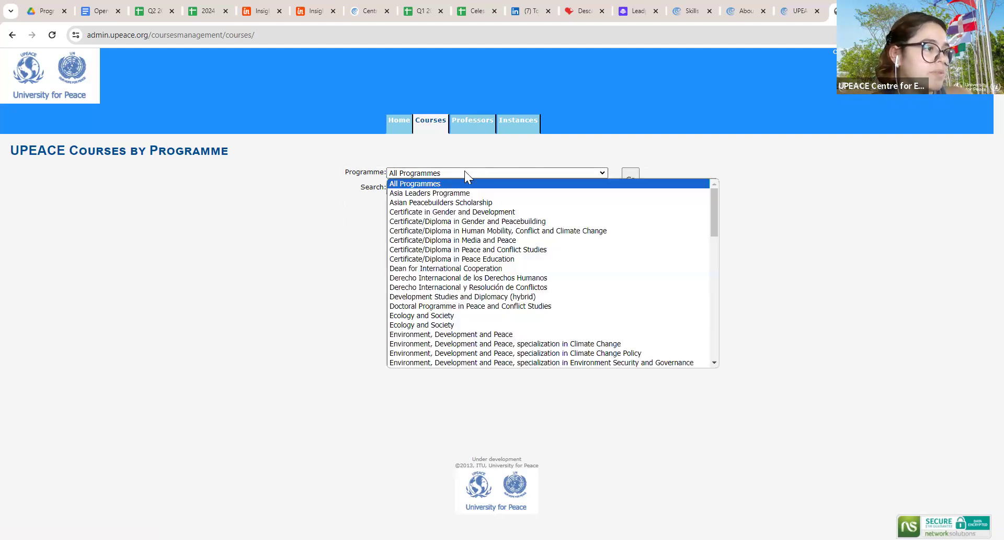
{"action": "scroll", "coordinate": [544, 354], "scroll_direction": "down", "scroll_amount": 10}
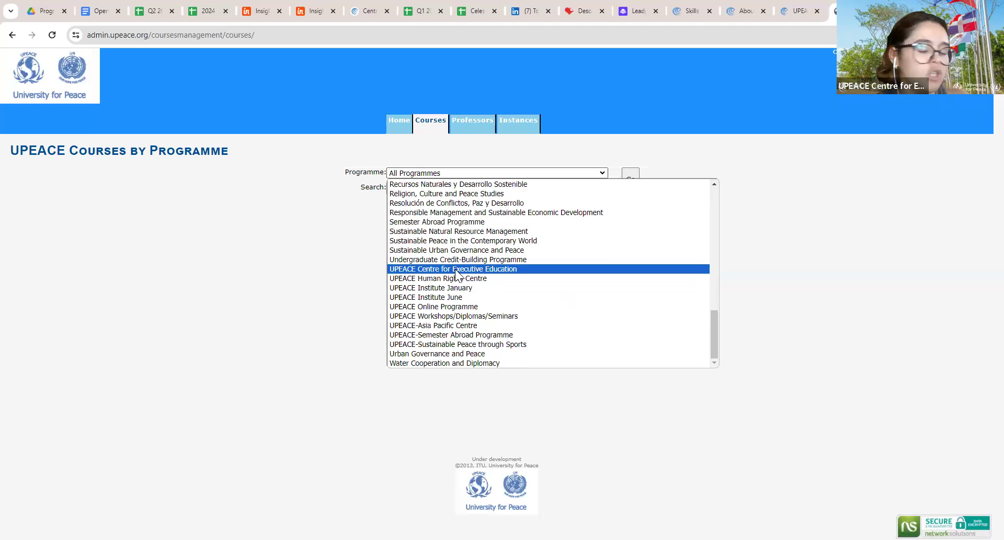
{"action": "left_click", "coordinate": [457, 269]}
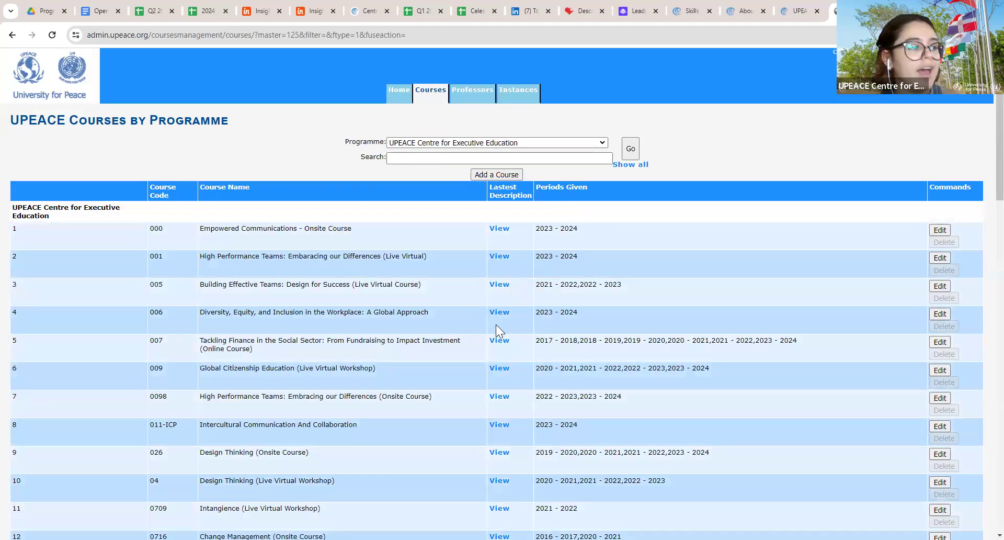
Examine the programme's course list, checking course codes, course names and the periods each was given
{"action": "scroll", "coordinate": [496, 325], "scroll_direction": "down", "scroll_amount": 20}
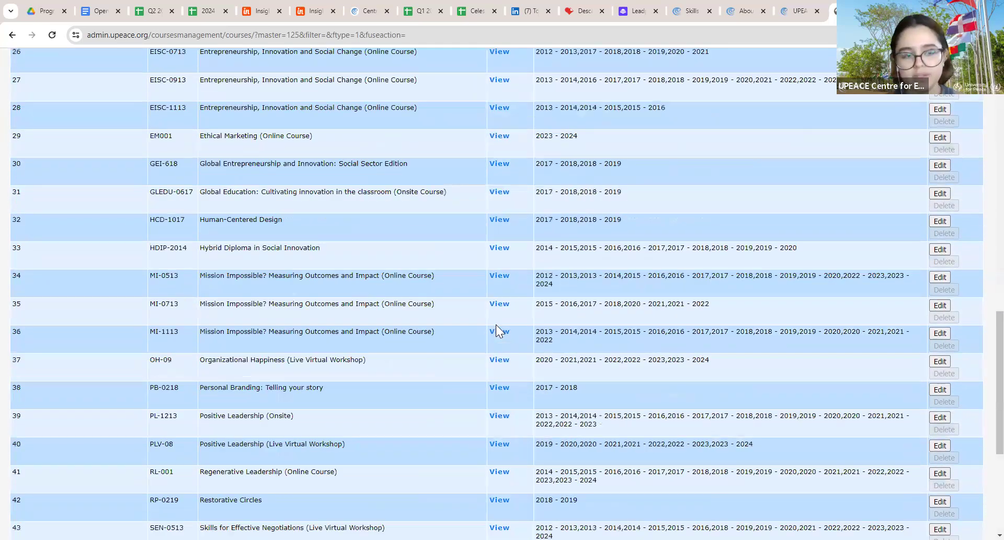
{"action": "scroll", "coordinate": [552, 216], "scroll_direction": "up", "scroll_amount": 15}
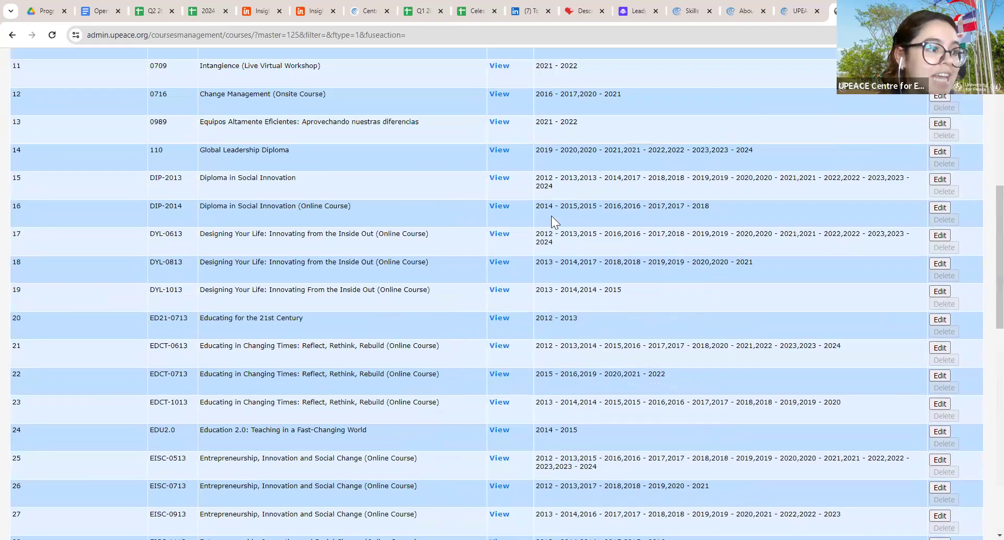
{"action": "scroll", "coordinate": [551, 215], "scroll_direction": "up", "scroll_amount": 6}
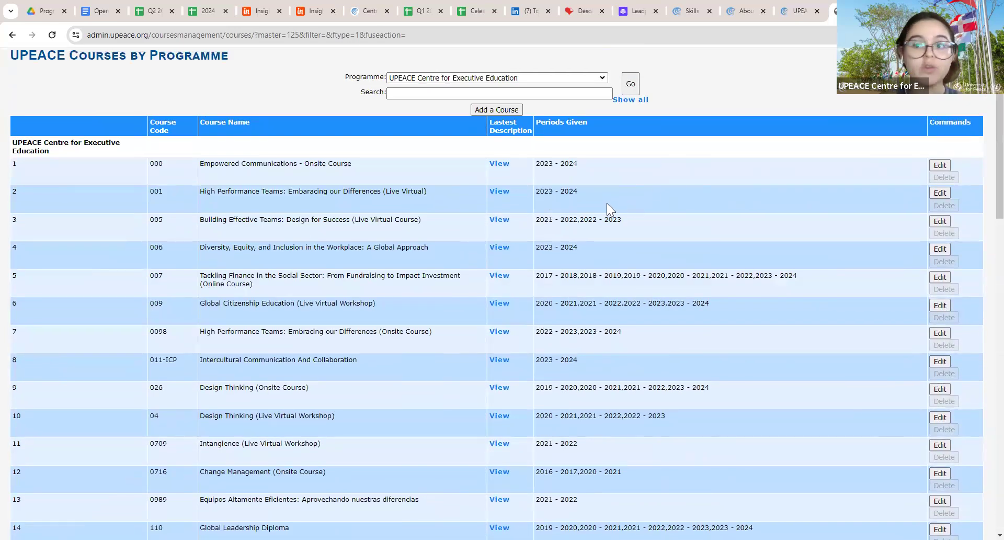
{"action": "scroll", "coordinate": [607, 206], "scroll_direction": "down", "scroll_amount": 6}
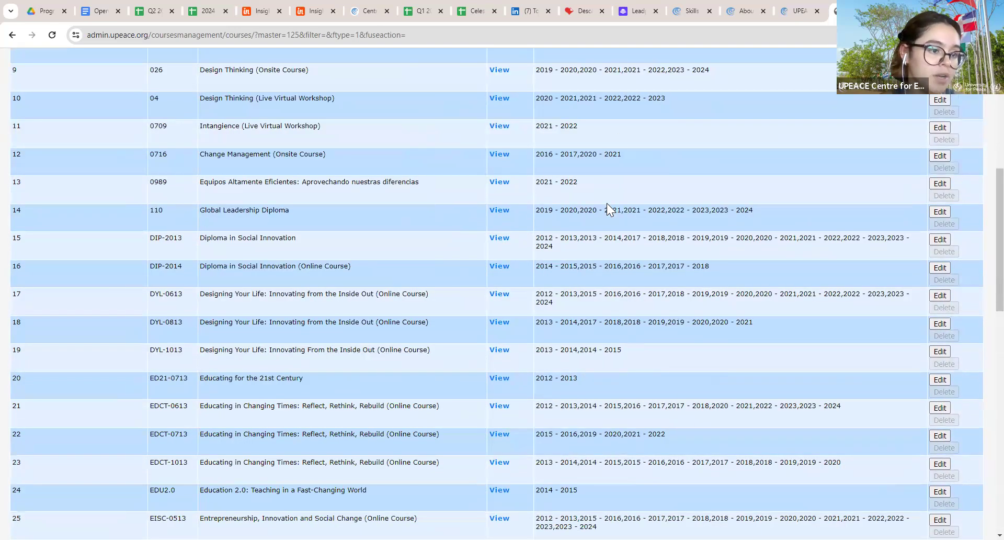
{"action": "scroll", "coordinate": [606, 206], "scroll_direction": "down", "scroll_amount": 3}
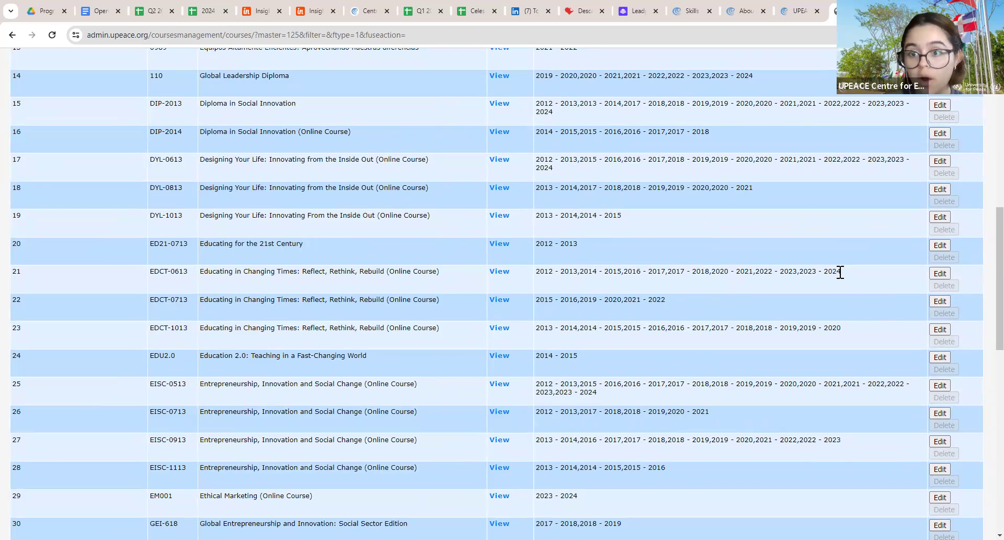
{"action": "scroll", "coordinate": [774, 425], "scroll_direction": "down", "scroll_amount": 10}
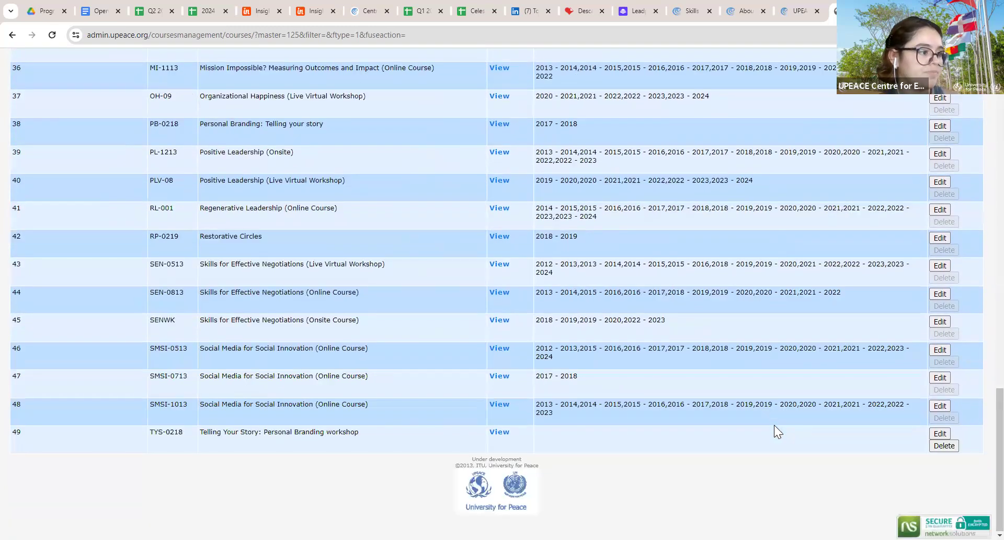
{"action": "scroll", "coordinate": [774, 425], "scroll_direction": "up", "scroll_amount": 8}
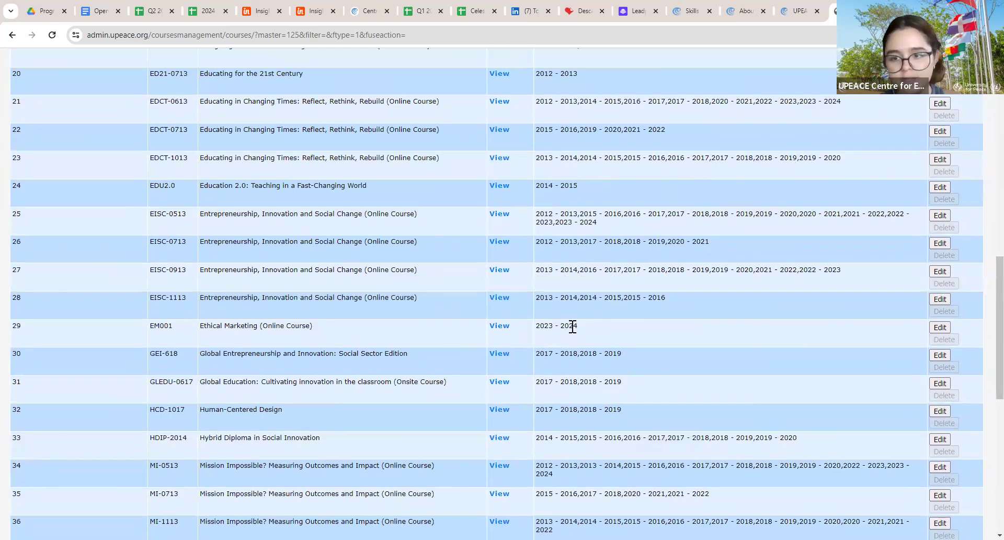
{"action": "scroll", "coordinate": [578, 327], "scroll_direction": "up", "scroll_amount": 10}
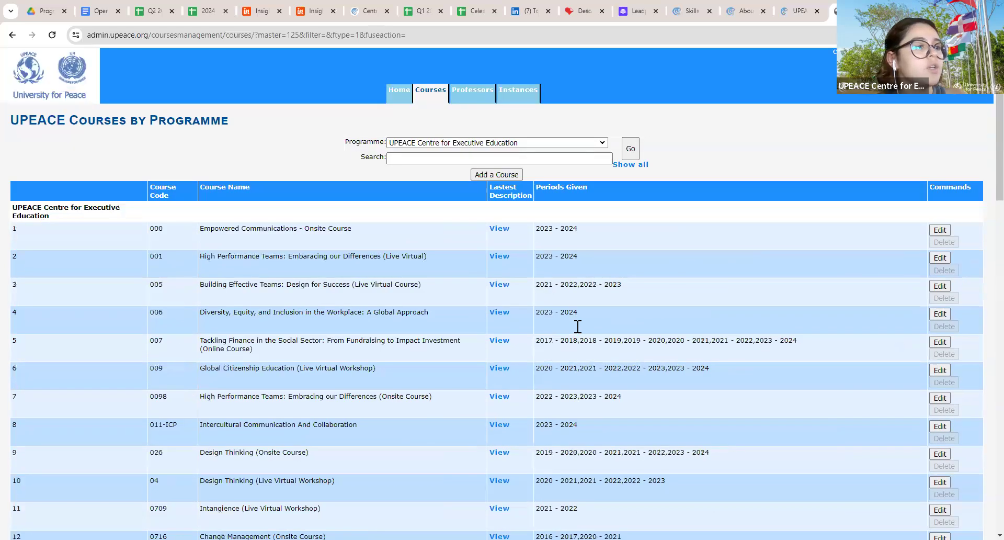
Start adding a new course and name it "New Course test (Online course)"
{"action": "left_click", "coordinate": [505, 174]}
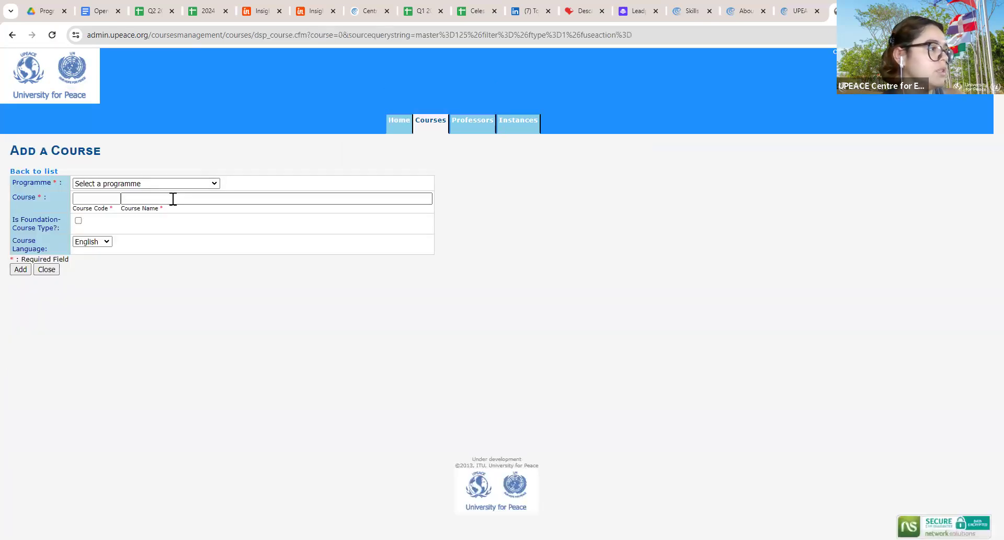
{"action": "left_click", "coordinate": [174, 199]}
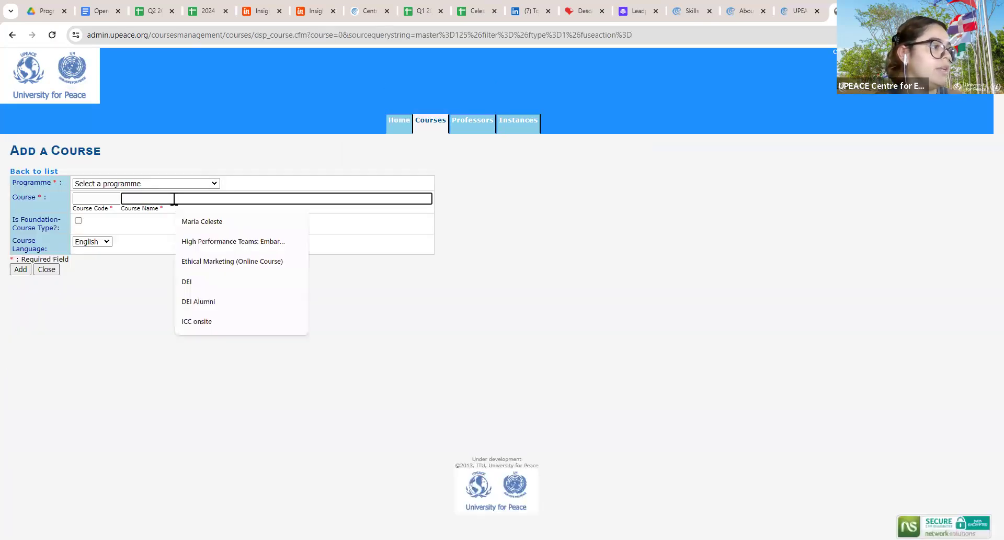
{"action": "type", "text": "n"}
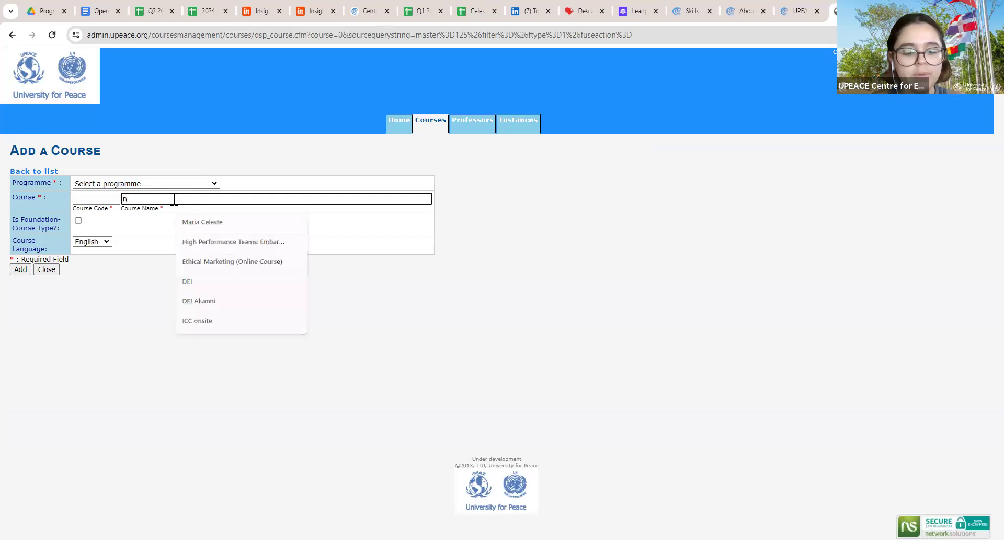
{"action": "type", "text": "EW cOURSE"}
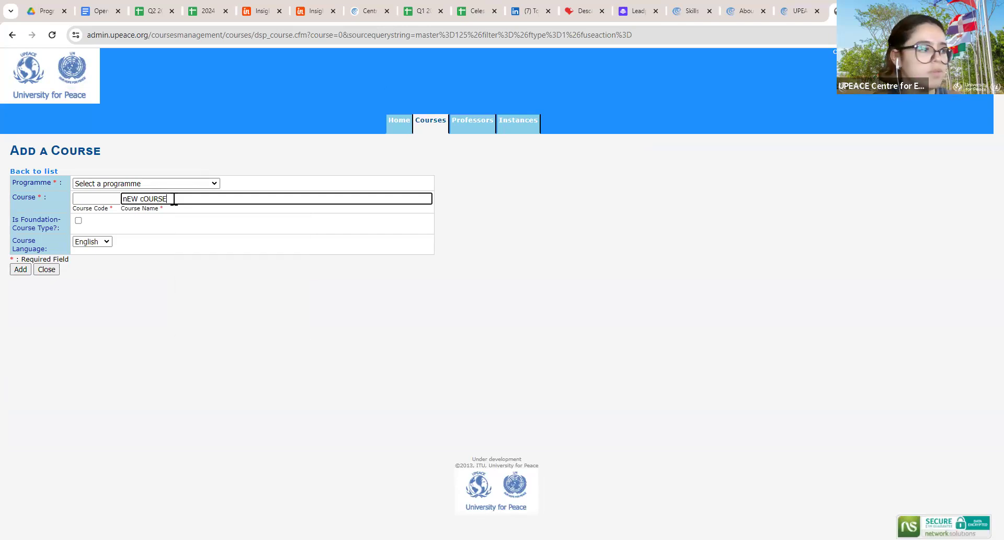
{"action": "key", "text": "BackSpace"}
{"action": "key", "text": "BackSpace"}
{"action": "key", "text": "BackSpace"}
{"action": "key", "text": "BackSpace"}
{"action": "key", "text": "BackSpace"}
{"action": "key", "text": "BackSpace"}
{"action": "key", "text": "BackSpace"}
{"action": "key", "text": "BackSpace"}
{"action": "key", "text": "BackSpace"}
{"action": "key", "text": "BackSpace"}
{"action": "key", "text": "BackSpace"}
{"action": "type", "text": "n"}
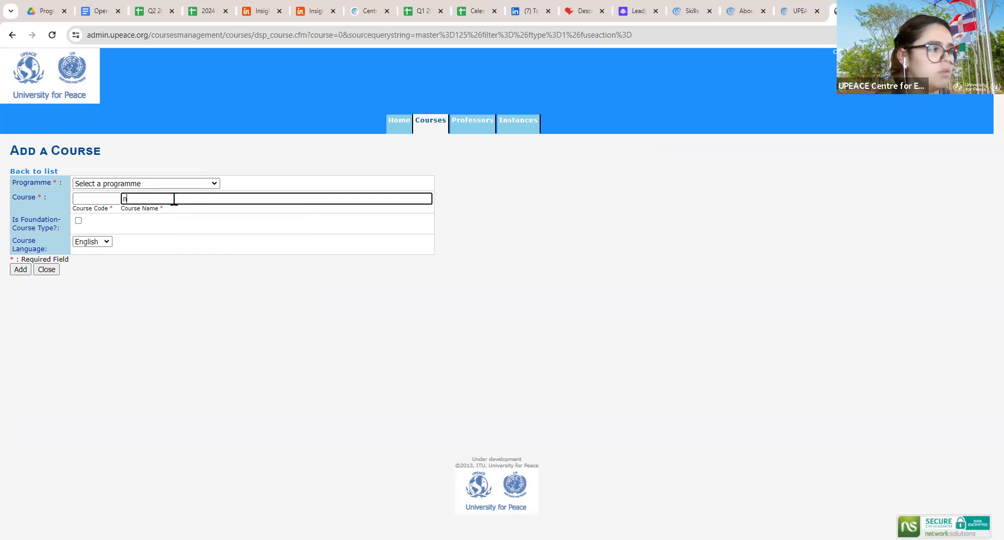
{"action": "type", "text": "ew C"}
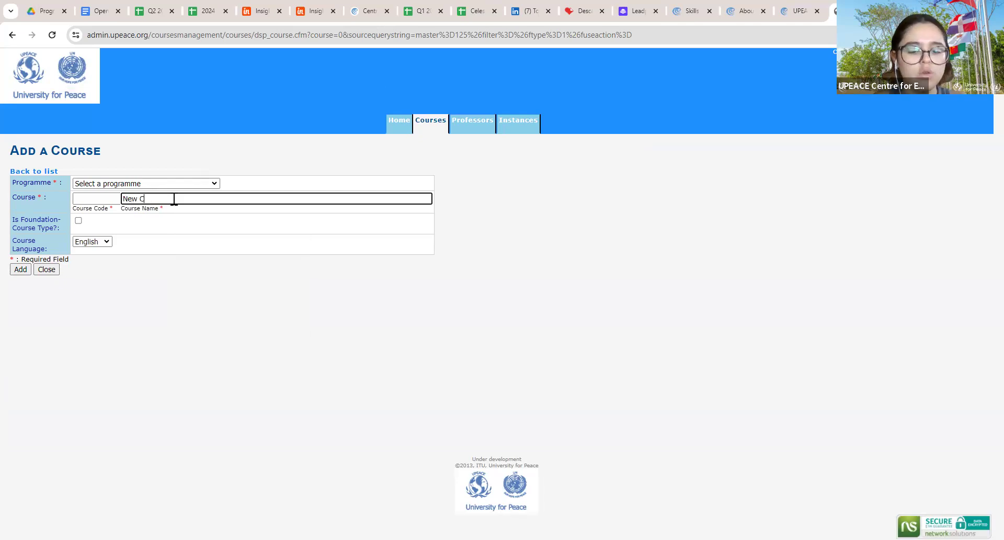
{"action": "type", "text": "ourse test"}
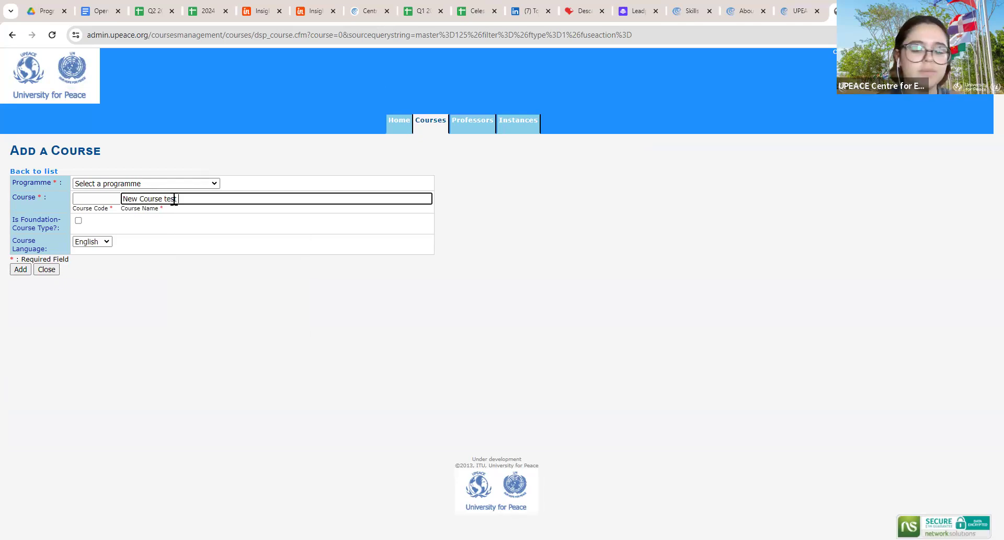
{"action": "type", "text": " (Onlince"}
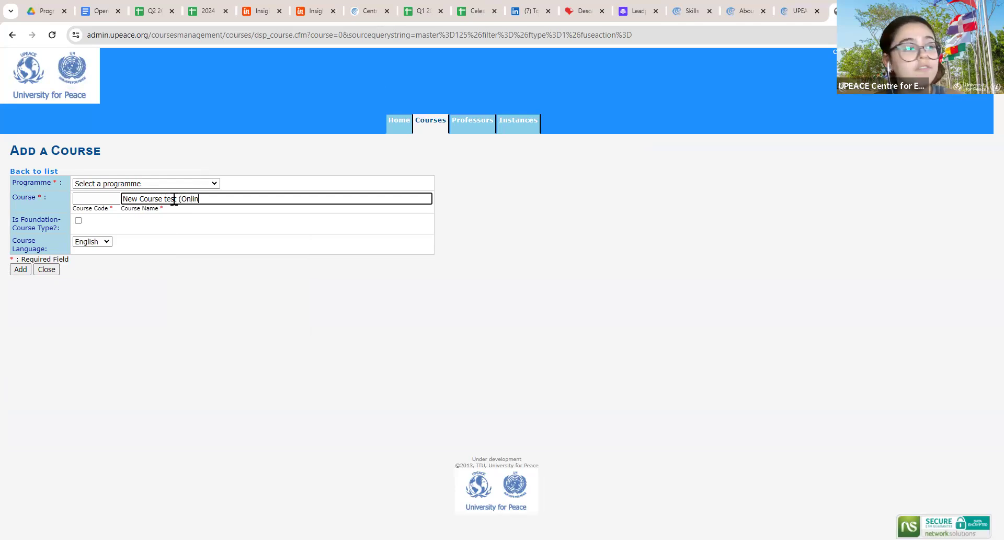
{"action": "key", "text": "BackSpace"}
{"action": "key", "text": "BackSpace"}
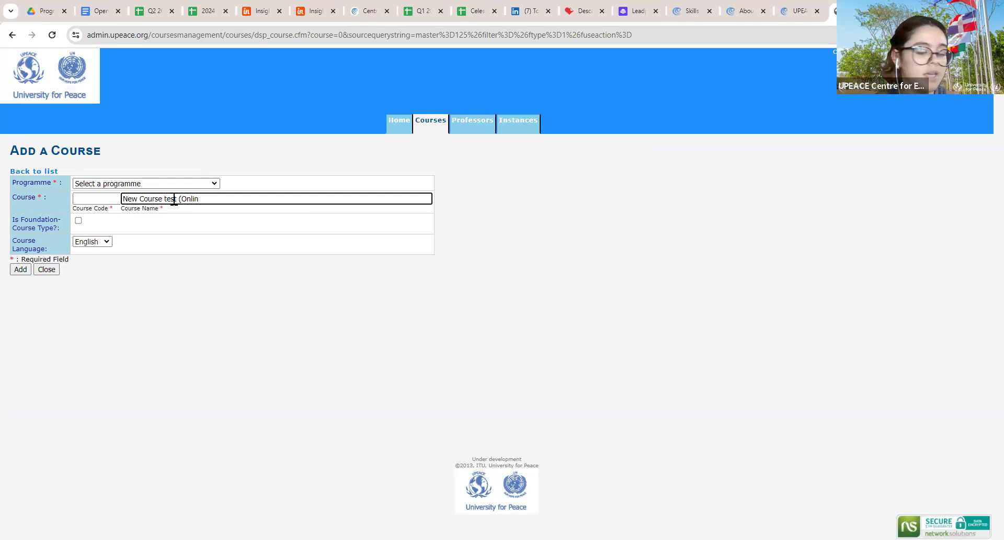
{"action": "key", "text": "BackSpace"}
{"action": "type", "text": "ne"}
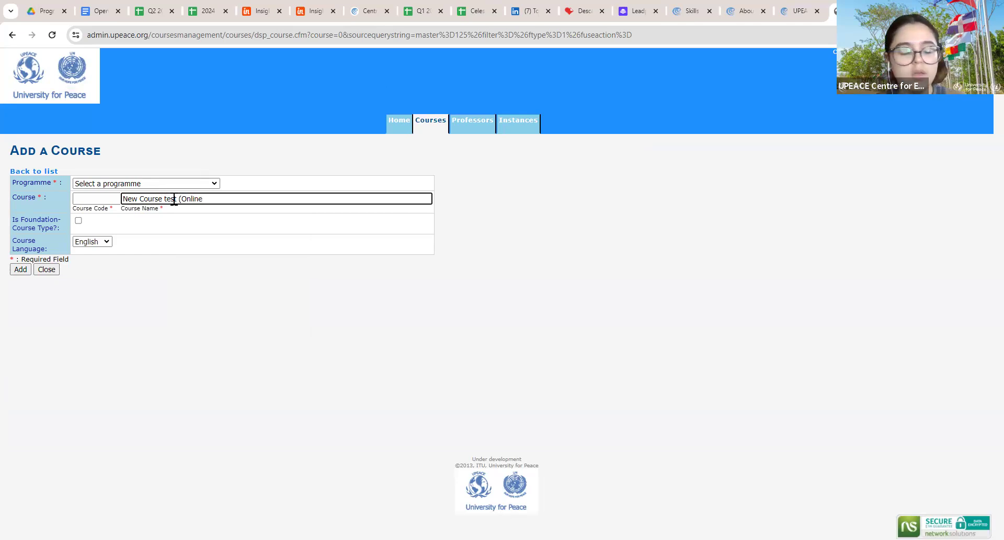
{"action": "type", "text": "course"}
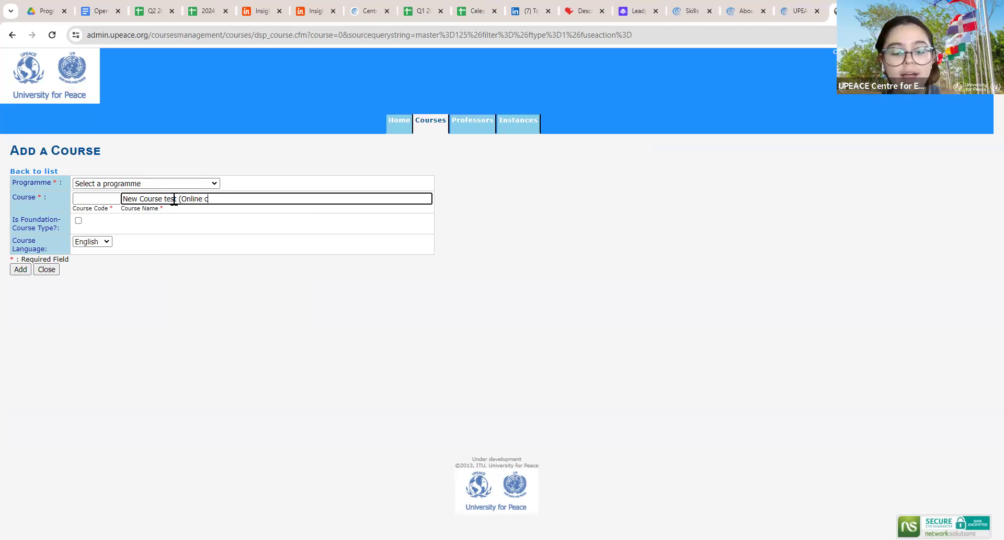
{"action": "type", "text": ")"}
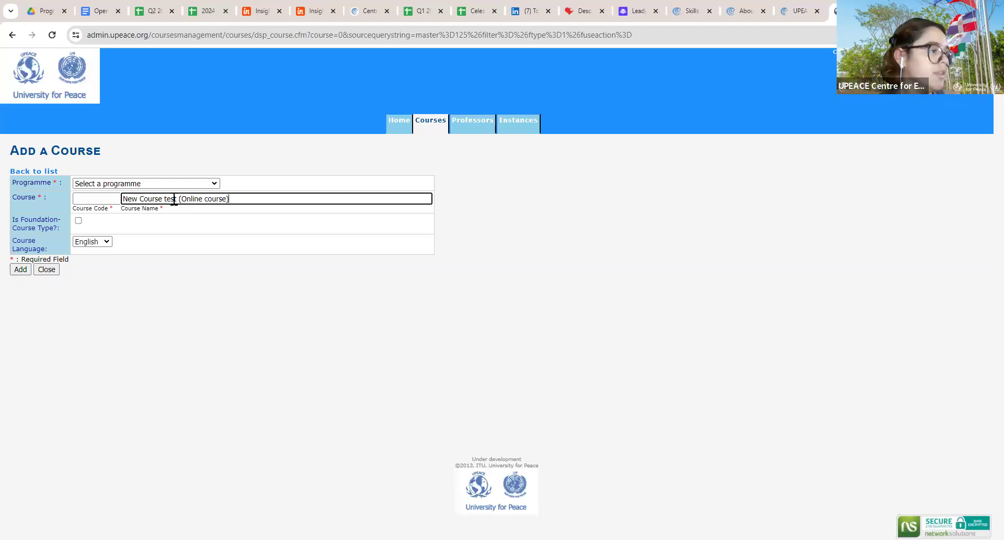
Give the new course the code NCT001, mark it as a foundation-course type and set its language to English
{"action": "left_click", "coordinate": [94, 200]}
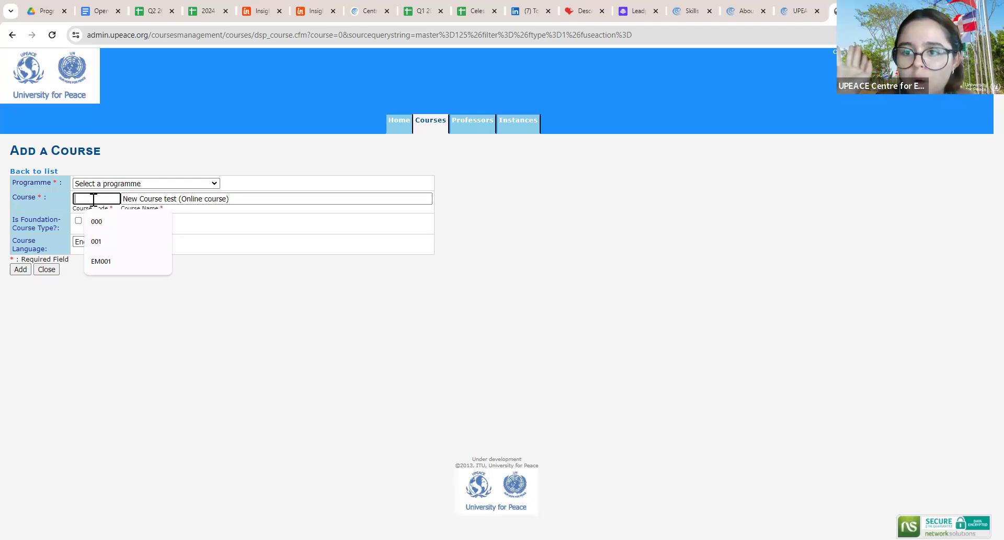
{"action": "type", "text": "NCT"}
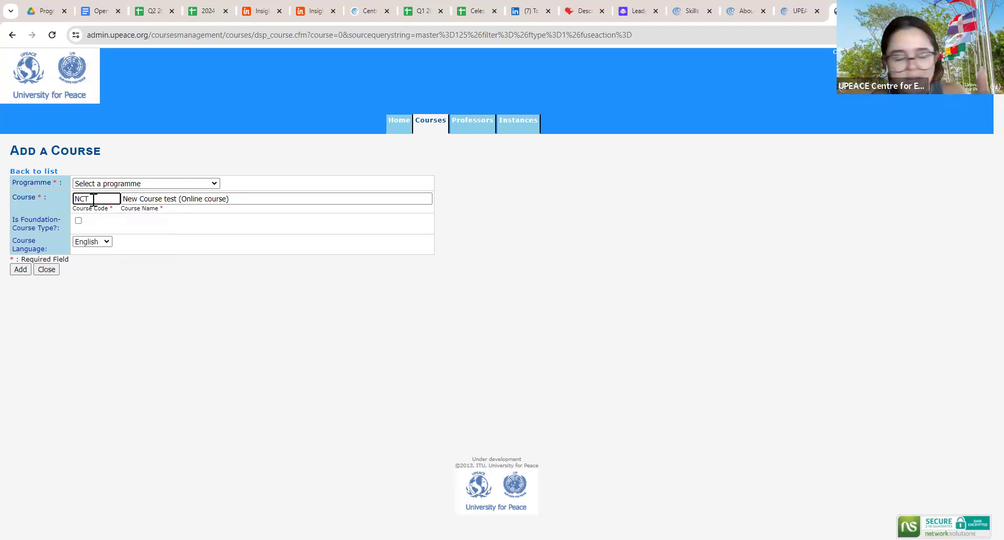
{"action": "type", "text": "001"}
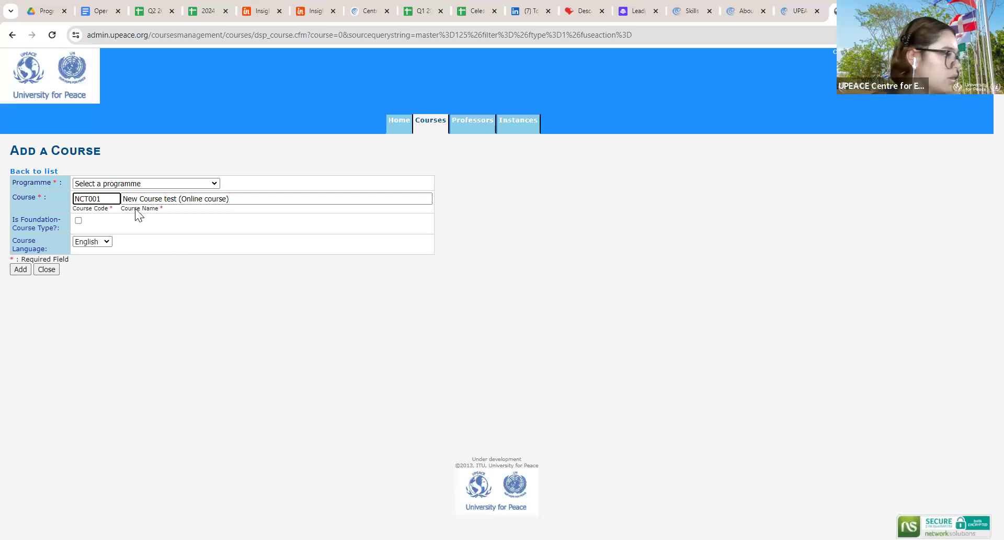
{"action": "left_click", "coordinate": [79, 220]}
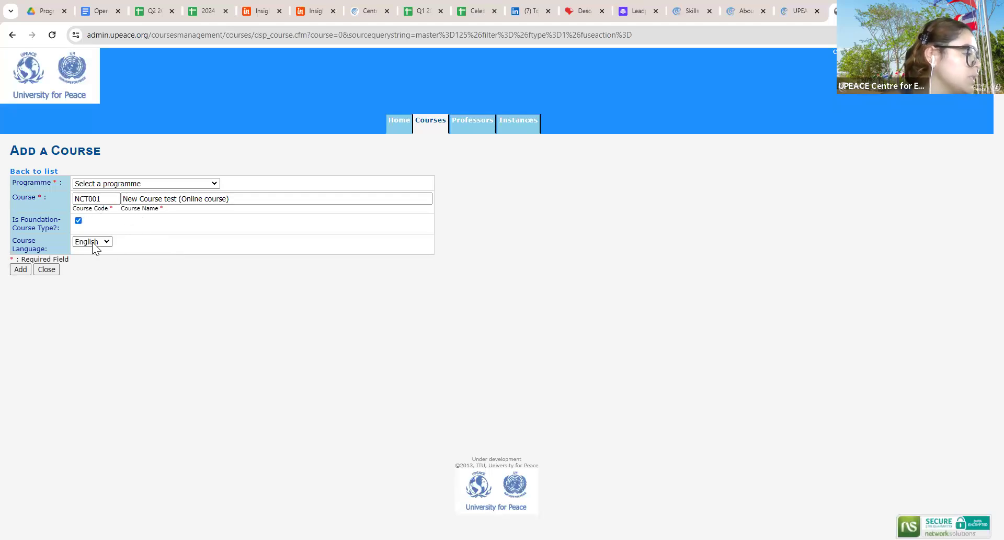
{"action": "left_click", "coordinate": [108, 238]}
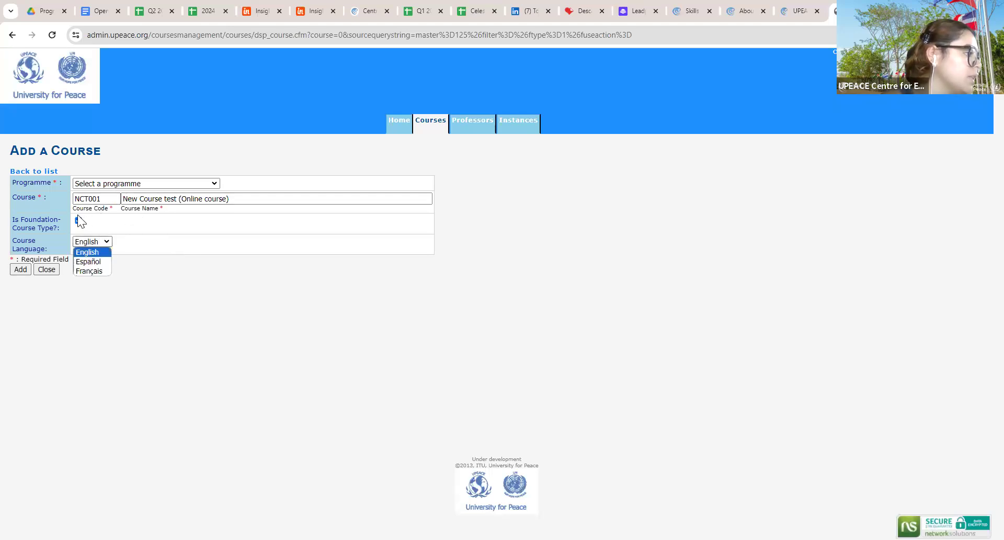
{"action": "left_click", "coordinate": [96, 255]}
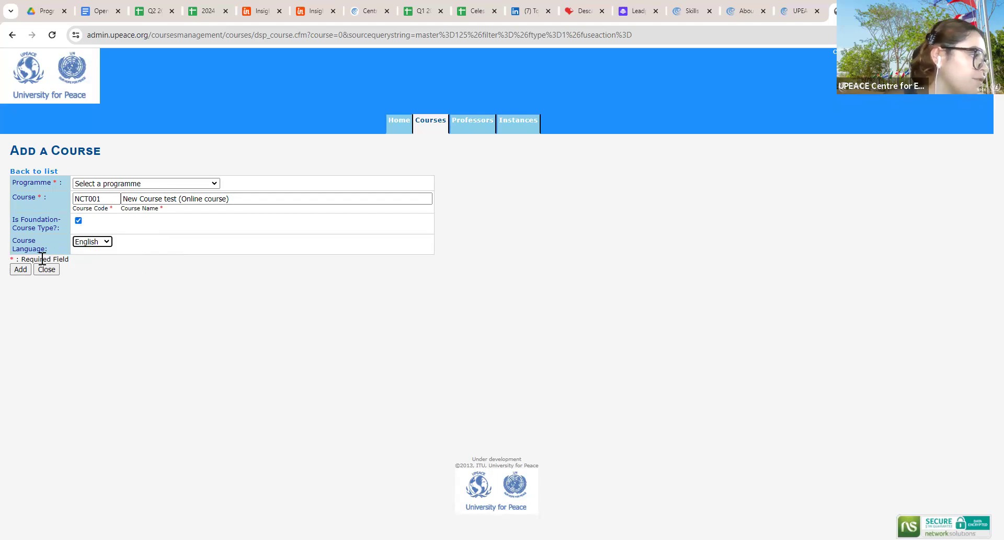
Assign the course to the UPEACE Centre for Executive Education programme and add it
{"action": "left_click", "coordinate": [20, 269]}
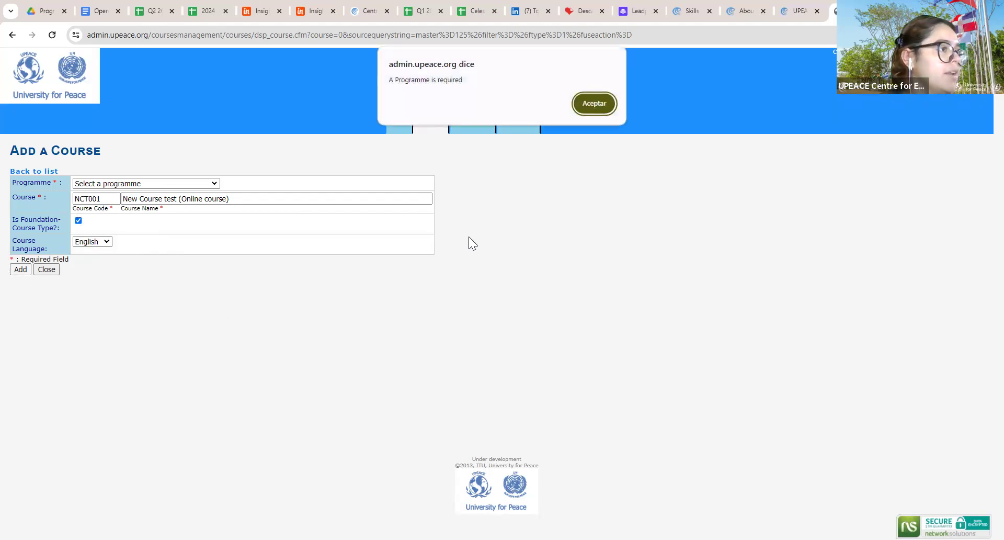
{"action": "left_click", "coordinate": [575, 103]}
{"action": "left_click", "coordinate": [191, 202]}
{"action": "left_click", "coordinate": [173, 185]}
{"action": "scroll", "coordinate": [189, 324], "scroll_direction": "down", "scroll_amount": 10}
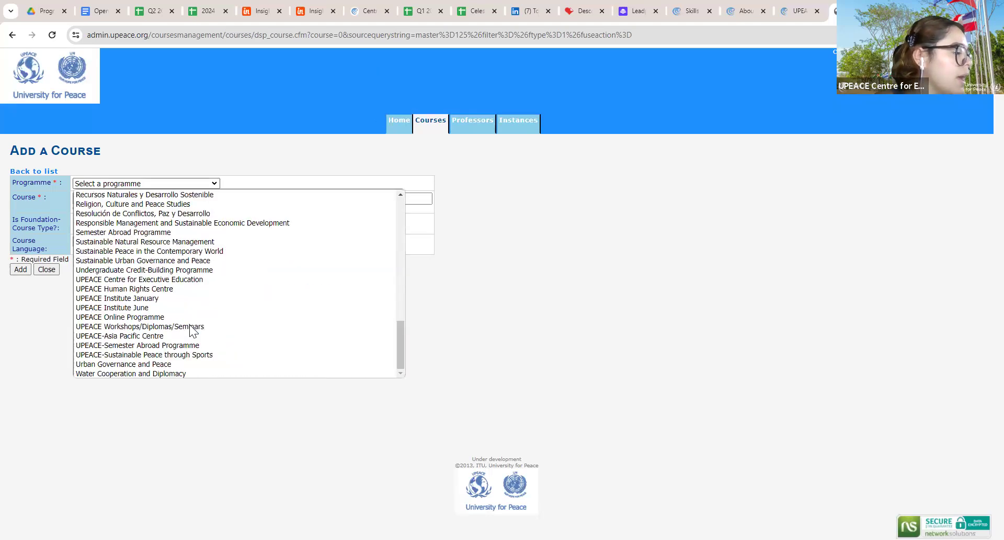
{"action": "left_click", "coordinate": [168, 279]}
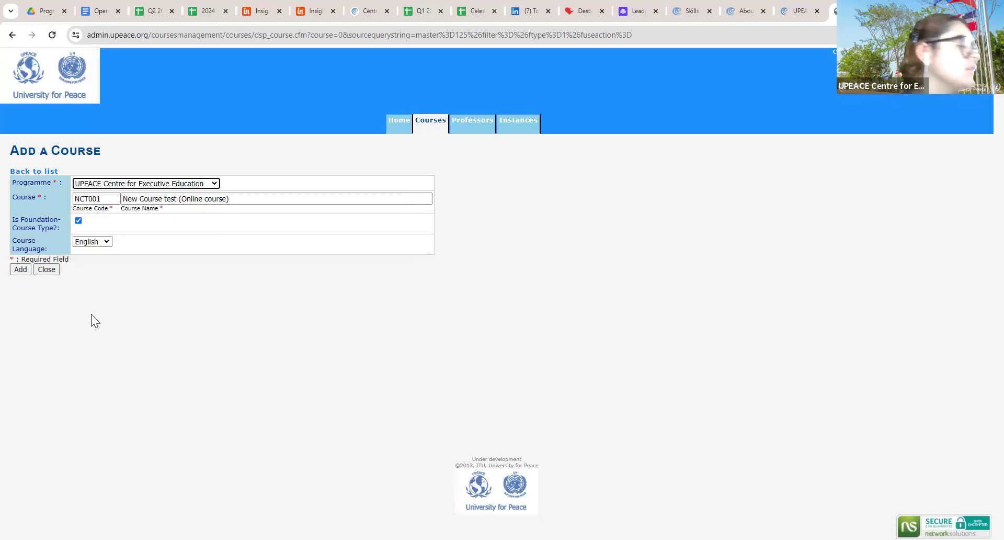
{"action": "left_click", "coordinate": [21, 270]}
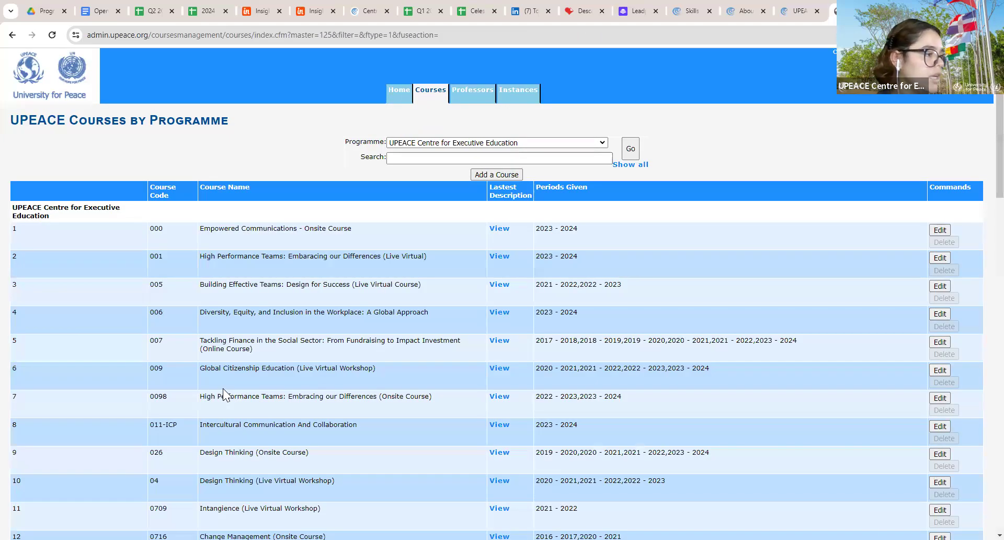
Locate the NCT001 entry in the programme's course list and check its code and name
{"action": "scroll", "coordinate": [222, 388], "scroll_direction": "down", "scroll_amount": 3}
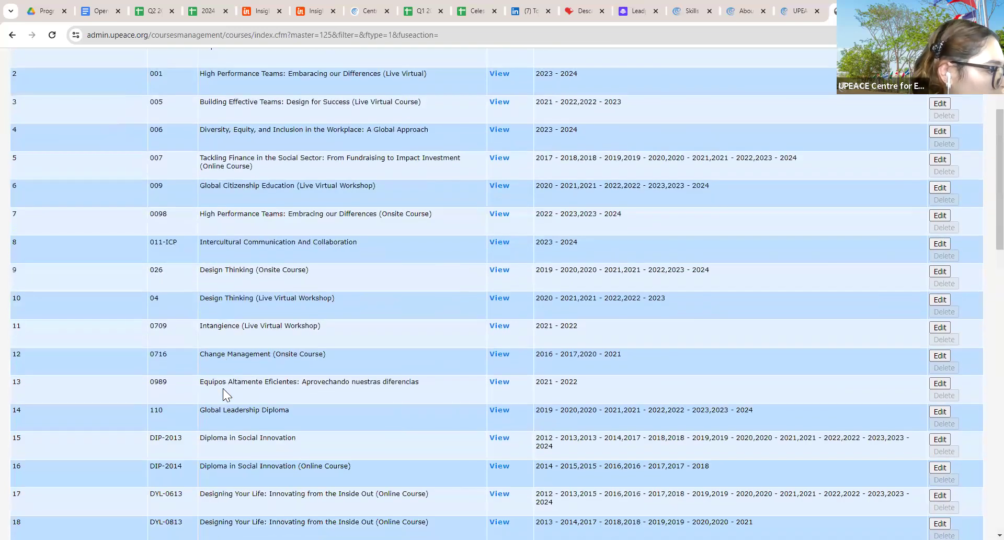
{"action": "scroll", "coordinate": [222, 388], "scroll_direction": "down", "scroll_amount": 5}
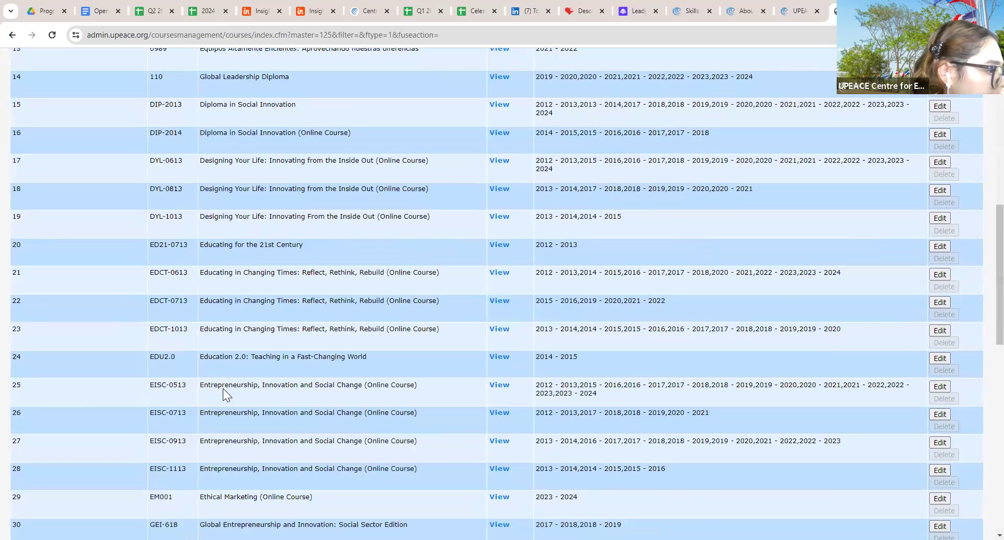
{"action": "scroll", "coordinate": [223, 388], "scroll_direction": "down", "scroll_amount": 5}
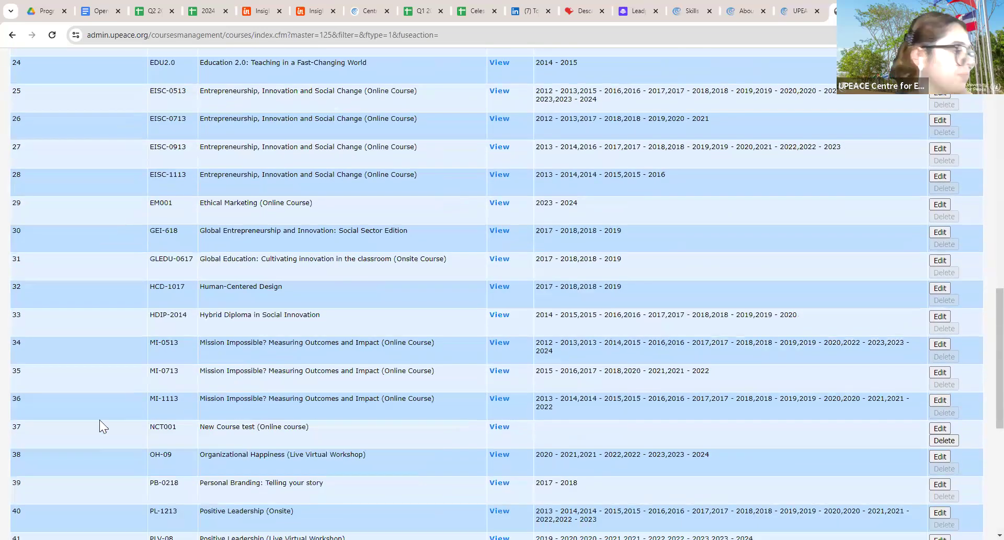
{"action": "left_click_drag", "start_coordinate": [112, 430], "coordinate": [710, 440]}
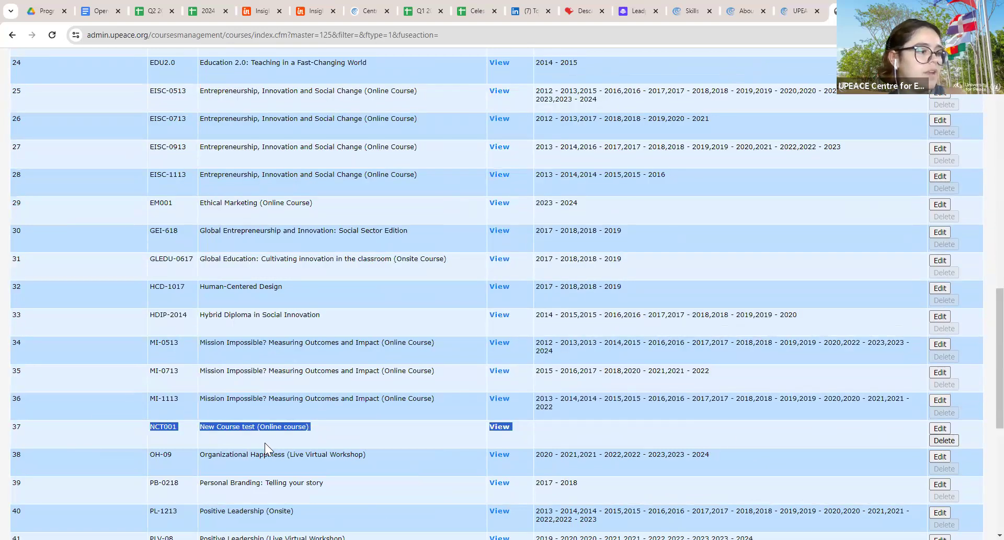
{"action": "scroll", "coordinate": [399, 379], "scroll_direction": "up", "scroll_amount": 15}
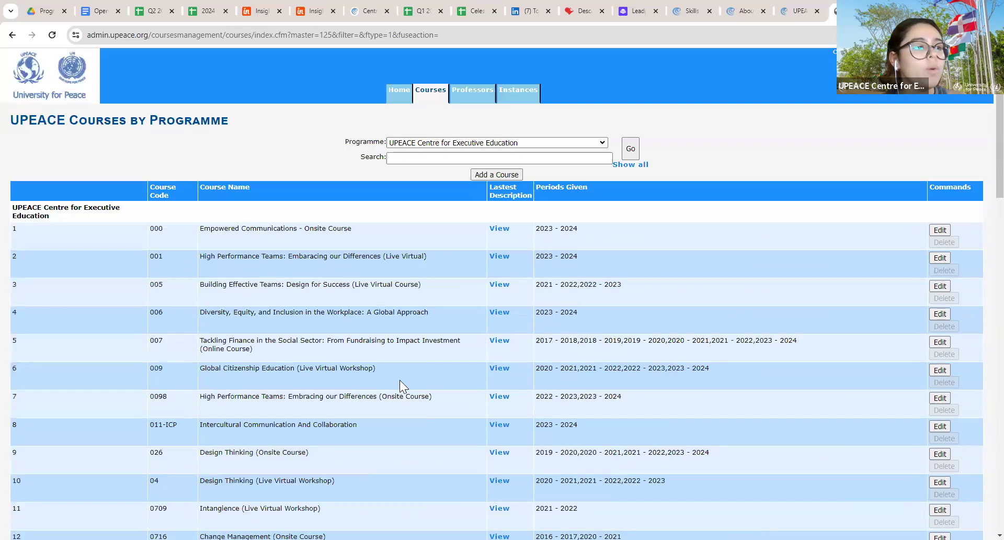
List the course instances of the UPEACE Centre for Executive Education programme for the period 2023 - 2024
{"action": "left_click", "coordinate": [519, 106]}
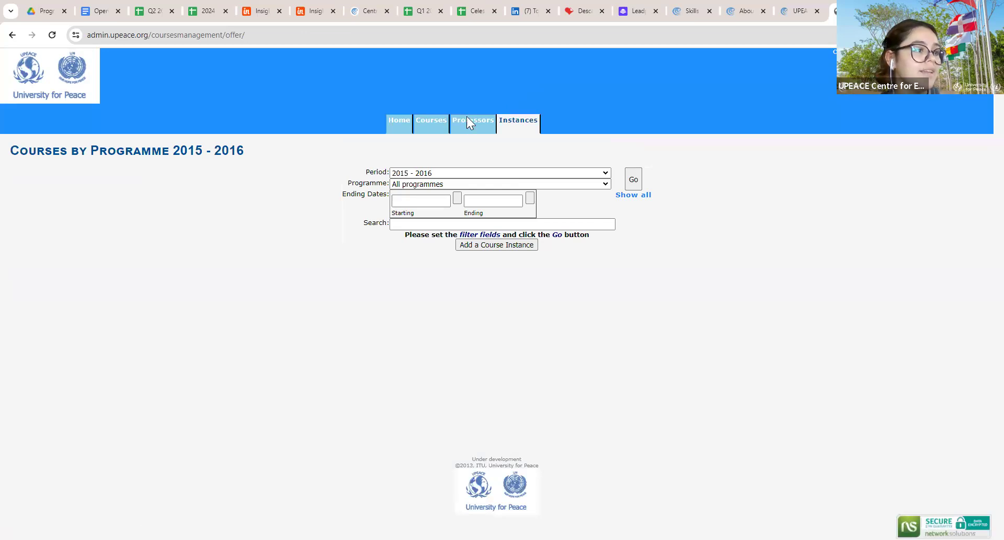
{"action": "left_click", "coordinate": [406, 174]}
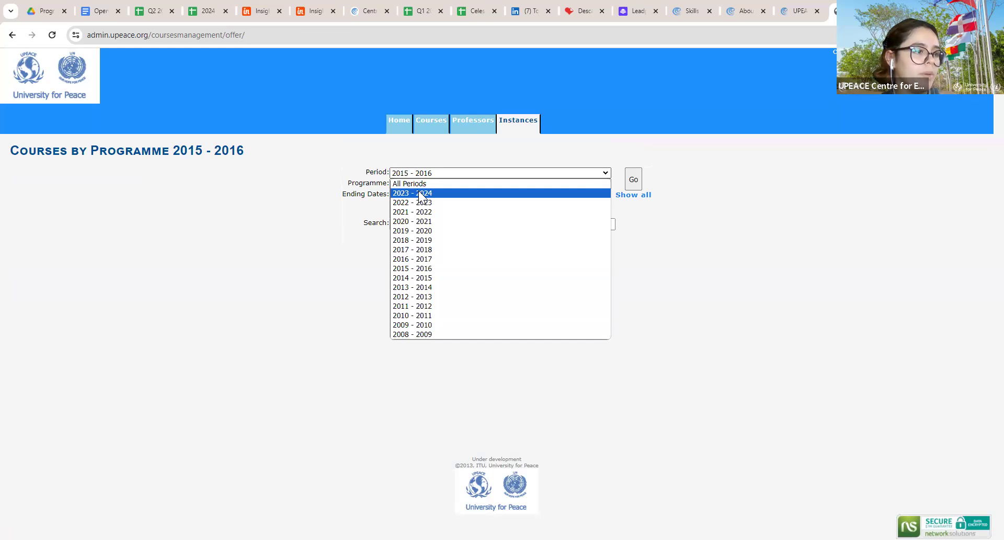
{"action": "left_click", "coordinate": [421, 193]}
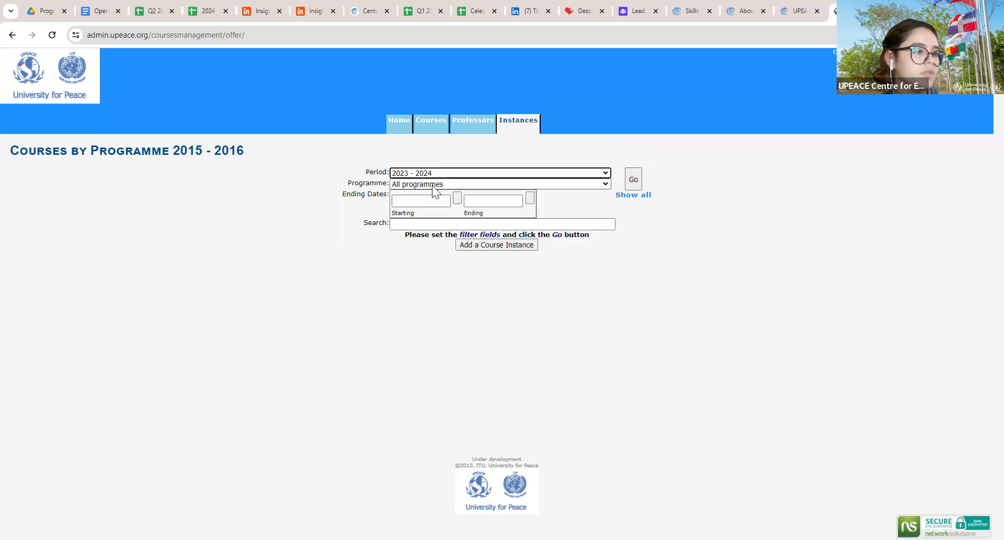
{"action": "left_click", "coordinate": [432, 185]}
{"action": "scroll", "coordinate": [478, 297], "scroll_direction": "down", "scroll_amount": 15}
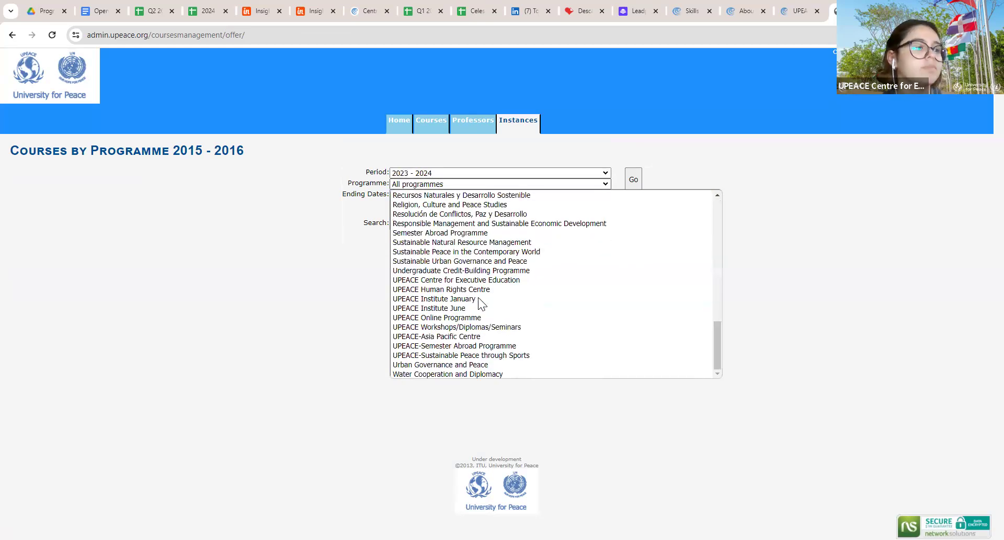
{"action": "left_click", "coordinate": [469, 283]}
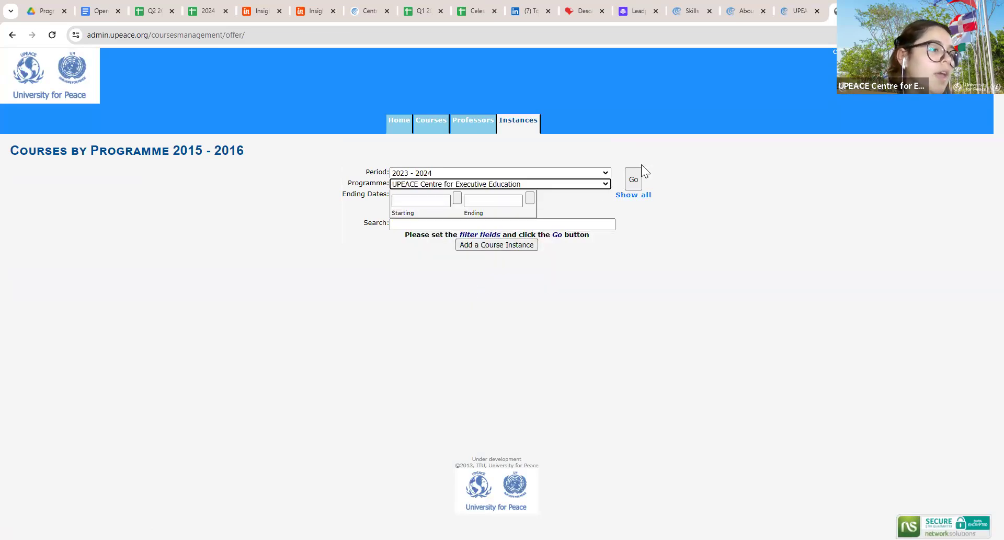
{"action": "left_click", "coordinate": [636, 183]}
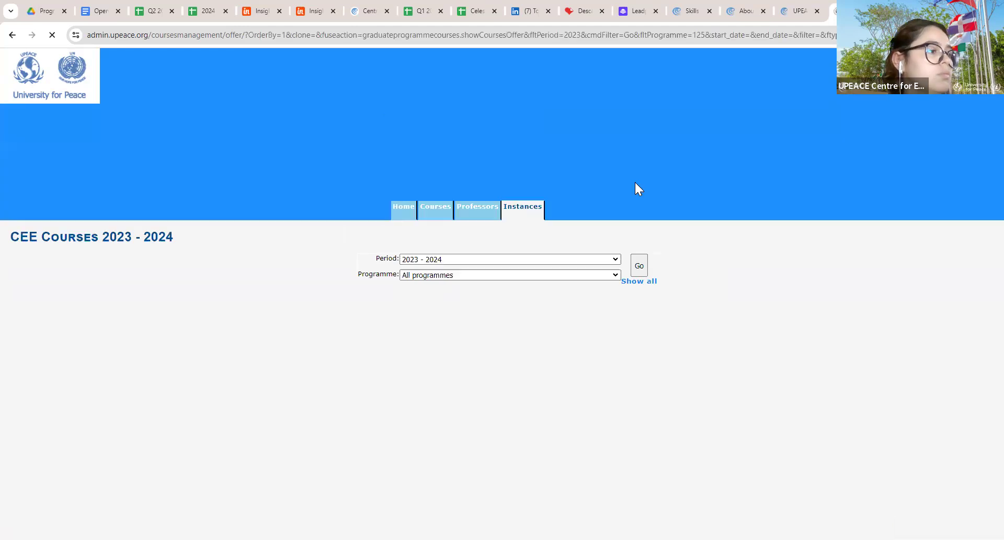
{"action": "scroll", "coordinate": [654, 372], "scroll_direction": "down", "scroll_amount": 2}
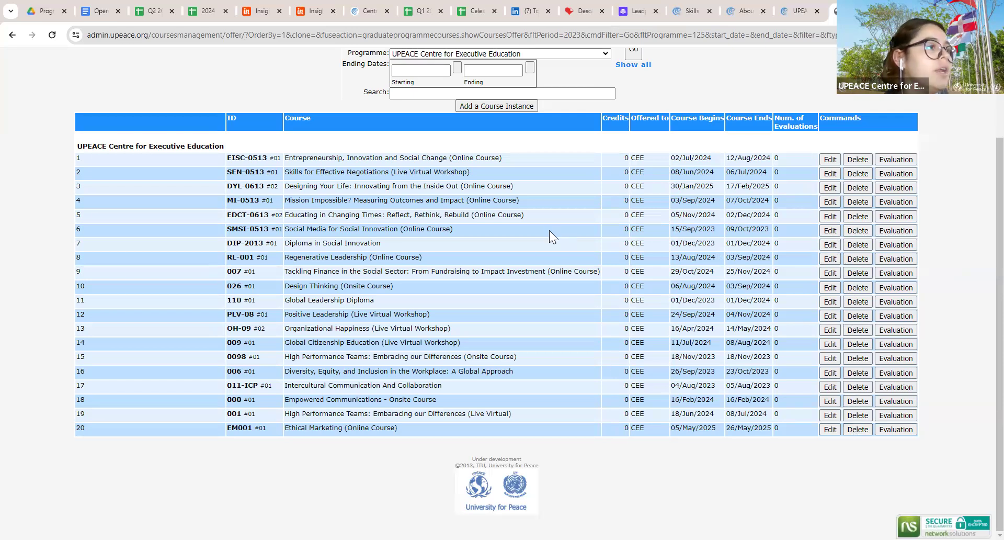
Start adding a course instance for 2023 - 2024 and set its programme to UPEACE Centre for Executive Education
{"action": "left_click", "coordinate": [494, 108]}
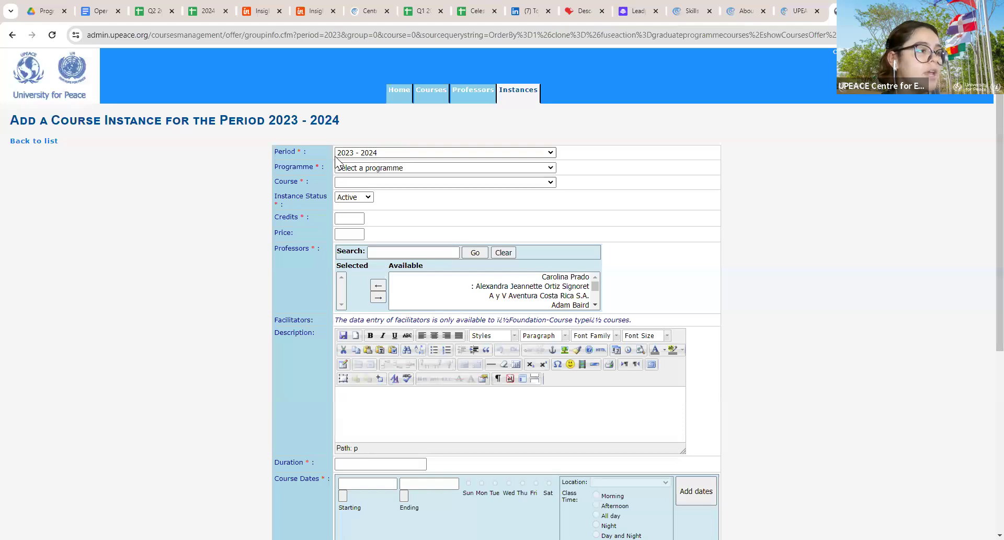
{"action": "left_click_drag", "start_coordinate": [271, 155], "coordinate": [335, 156]}
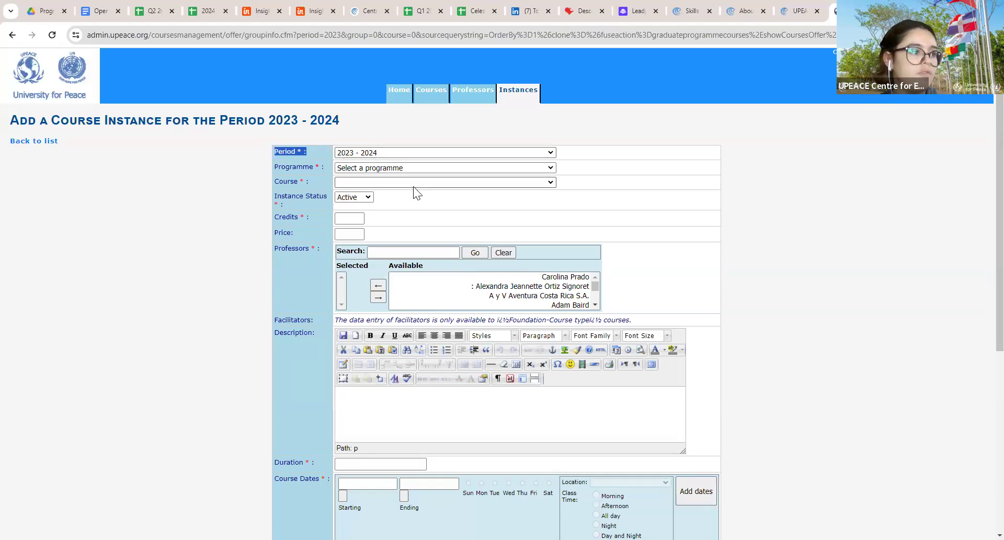
{"action": "left_click", "coordinate": [385, 168]}
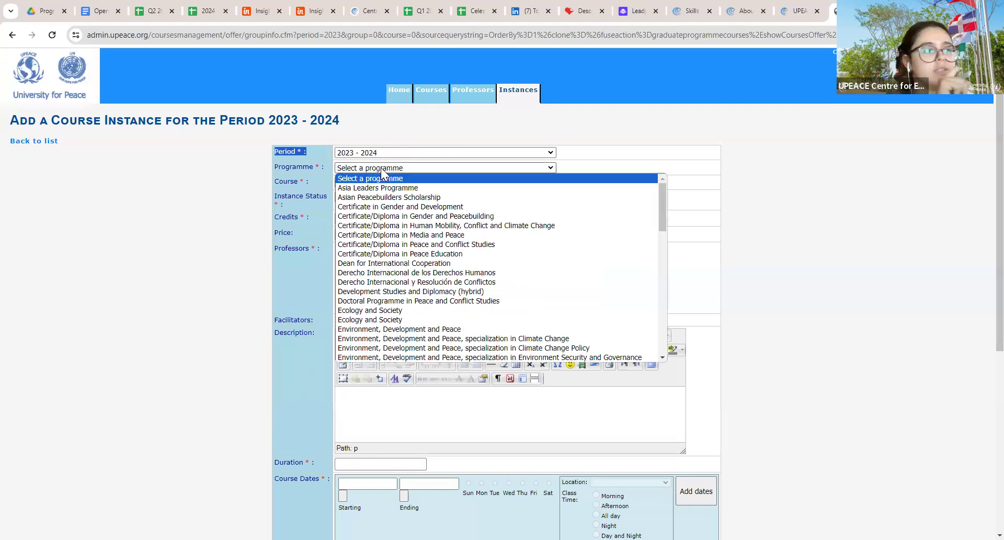
{"action": "left_click", "coordinate": [414, 282]}
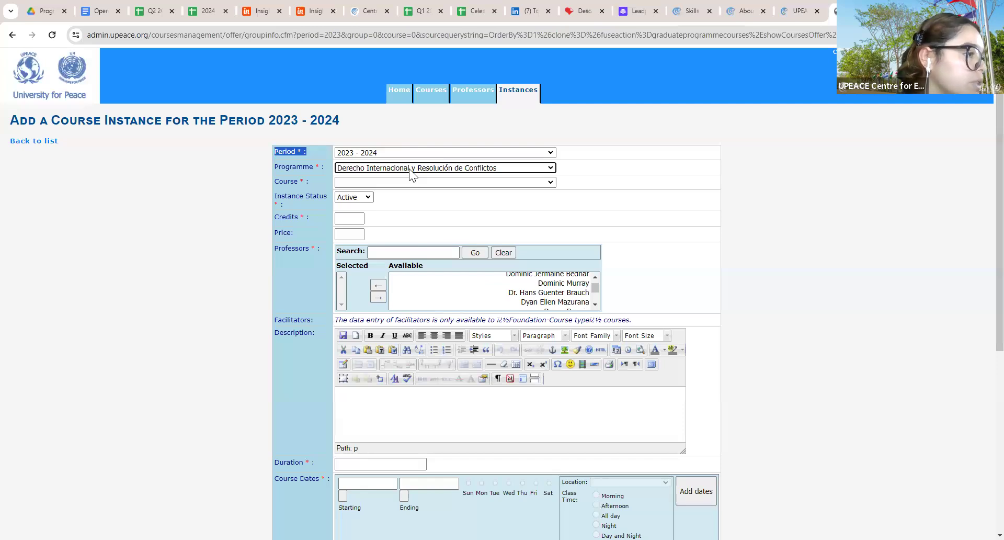
{"action": "left_click", "coordinate": [411, 173]}
{"action": "left_click", "coordinate": [374, 263]}
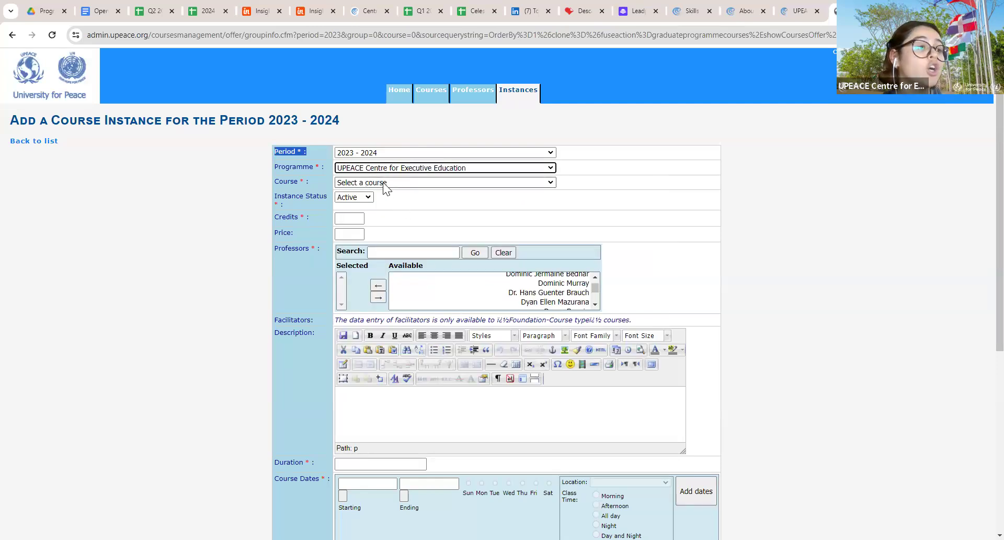
Choose NCT001 New Course test (Online course) as the course for the instance
{"action": "left_click", "coordinate": [385, 185]}
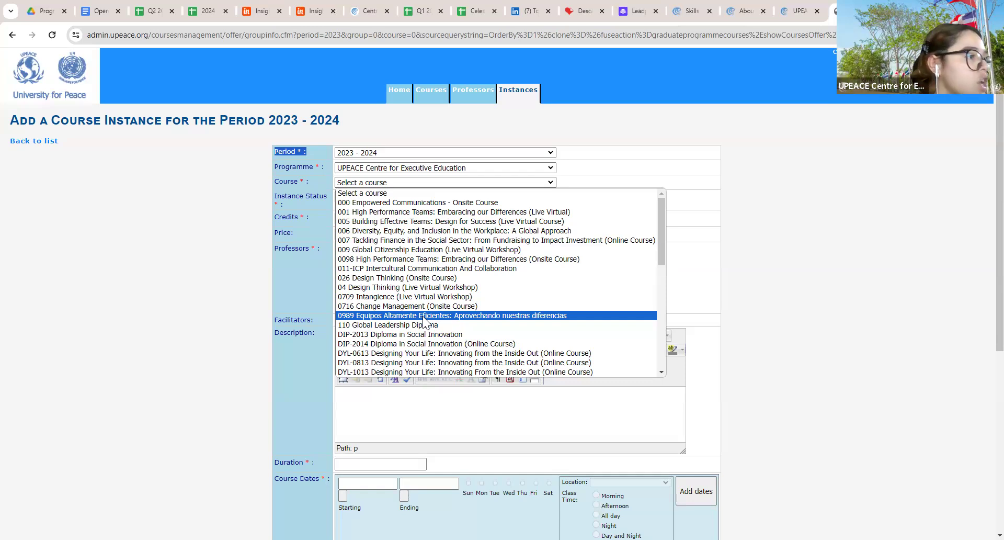
{"action": "scroll", "coordinate": [425, 320], "scroll_direction": "down", "scroll_amount": 3}
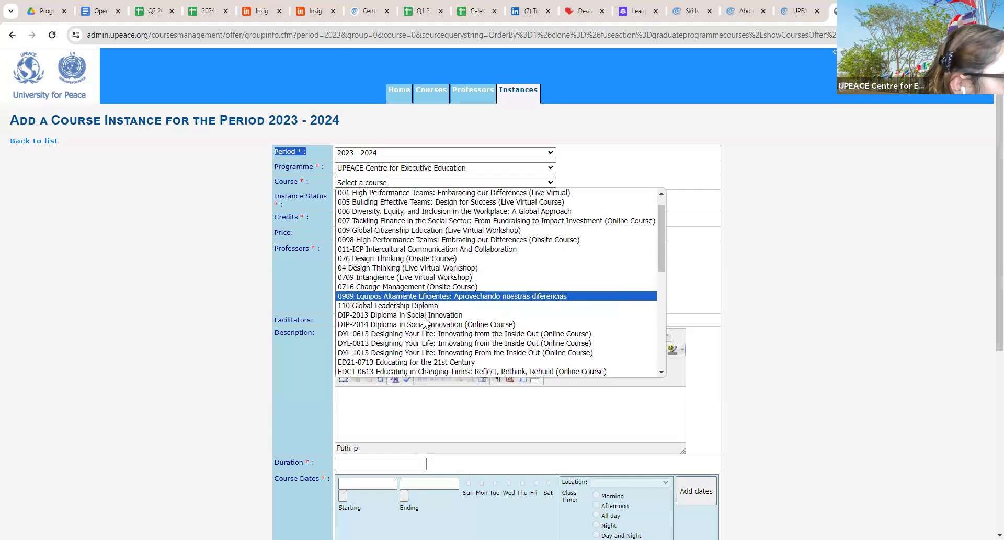
{"action": "scroll", "coordinate": [425, 320], "scroll_direction": "down", "scroll_amount": 6}
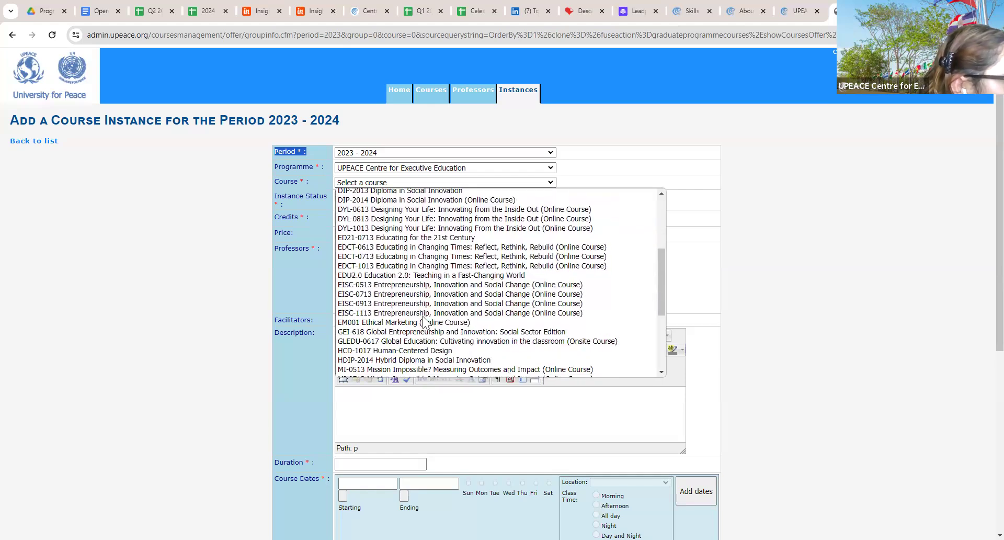
{"action": "scroll", "coordinate": [425, 320], "scroll_direction": "down", "scroll_amount": 1}
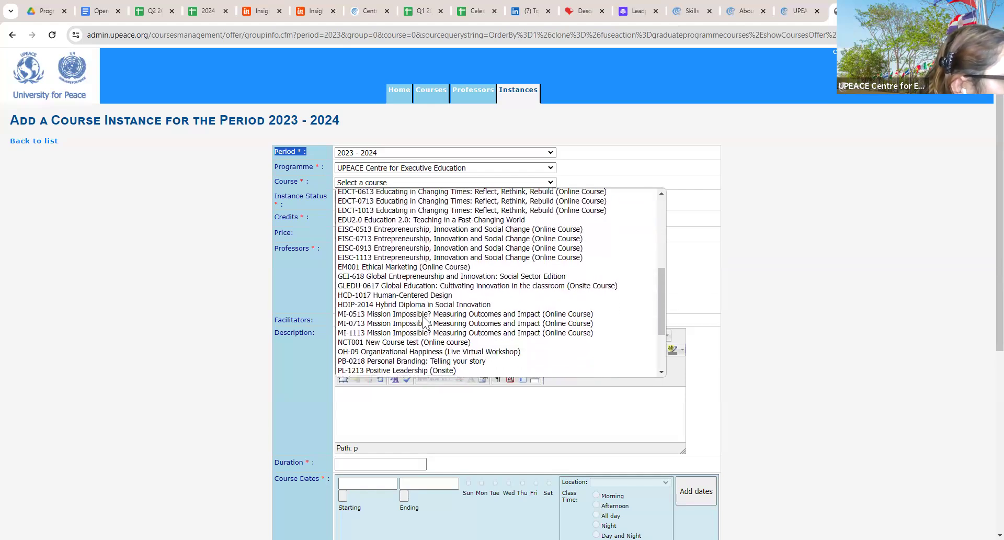
{"action": "left_click", "coordinate": [371, 345]}
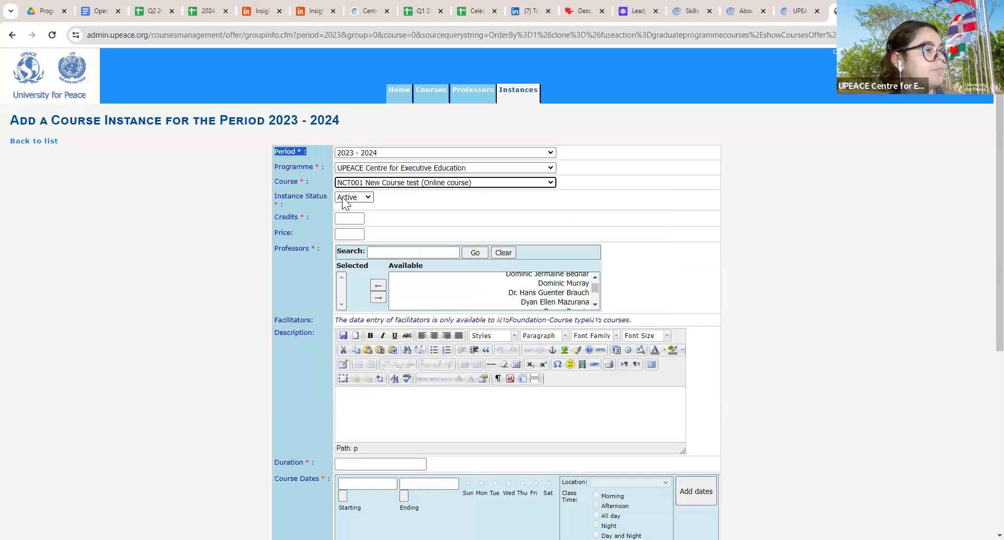
Set the course instance's credits to 0 and its price to 595
{"action": "left_click", "coordinate": [347, 218]}
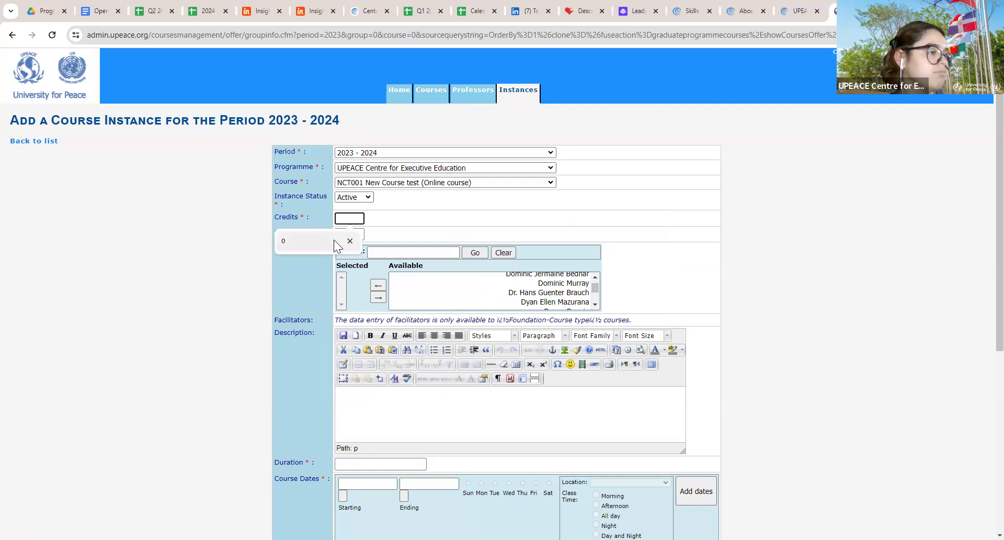
{"action": "left_click", "coordinate": [334, 239]}
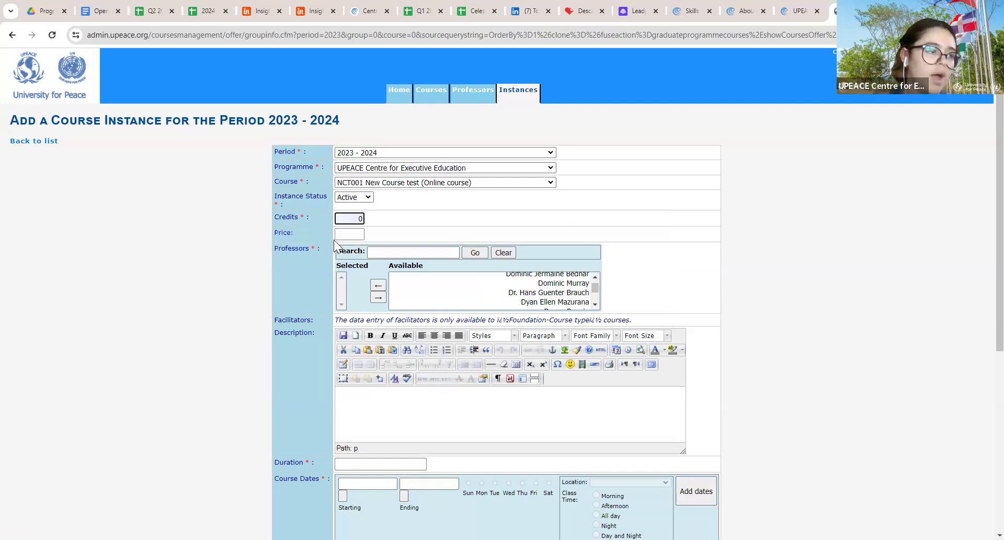
{"action": "left_click", "coordinate": [357, 235]}
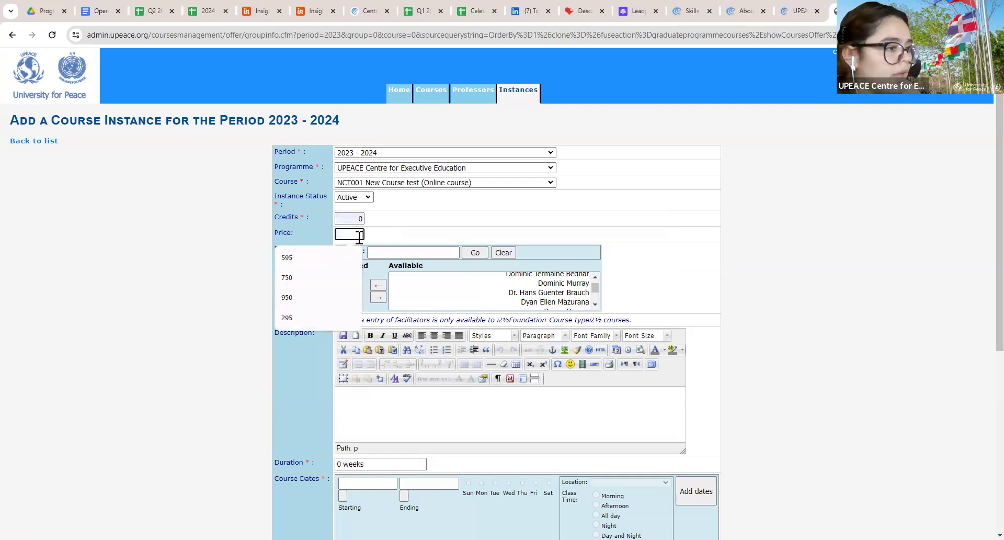
{"action": "left_click", "coordinate": [317, 264]}
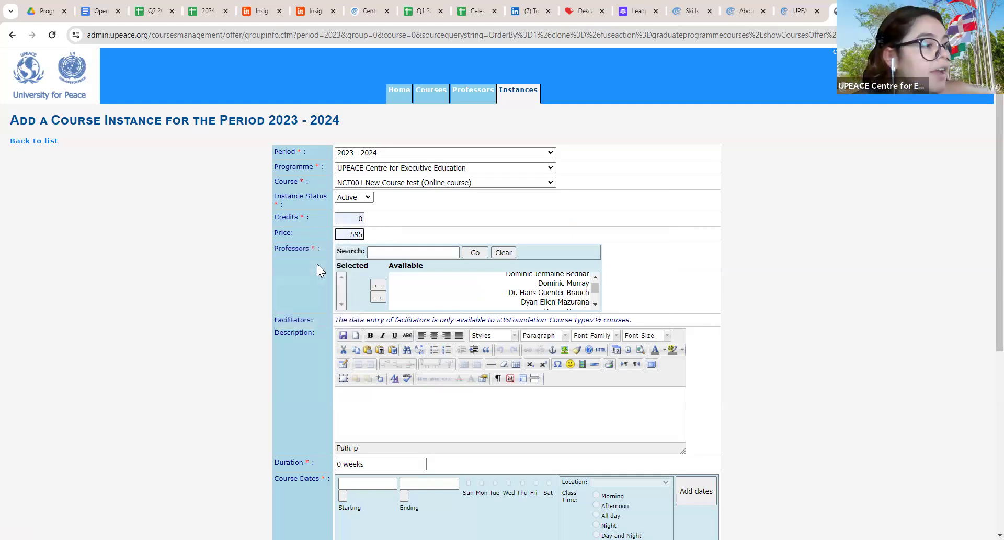
Search for the professor by first name and add the matching person to the instance's selected professors
{"action": "left_click", "coordinate": [454, 253]}
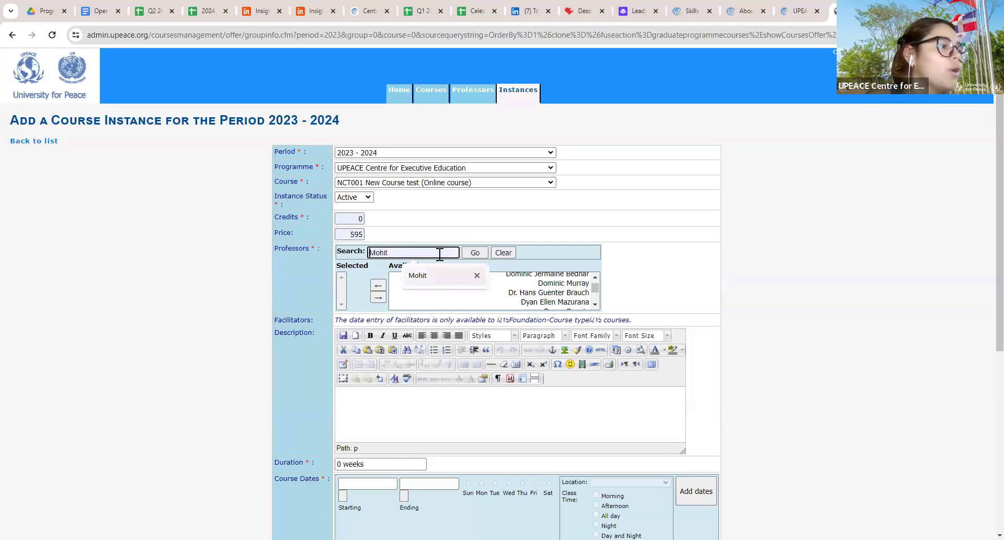
{"action": "type", "text": "Mo"}
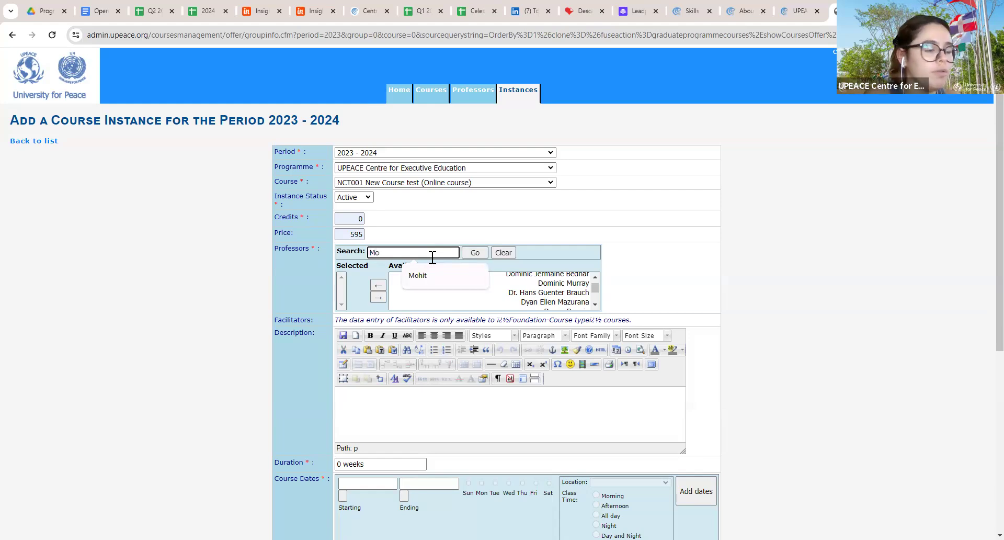
{"action": "type", "text": "hit"}
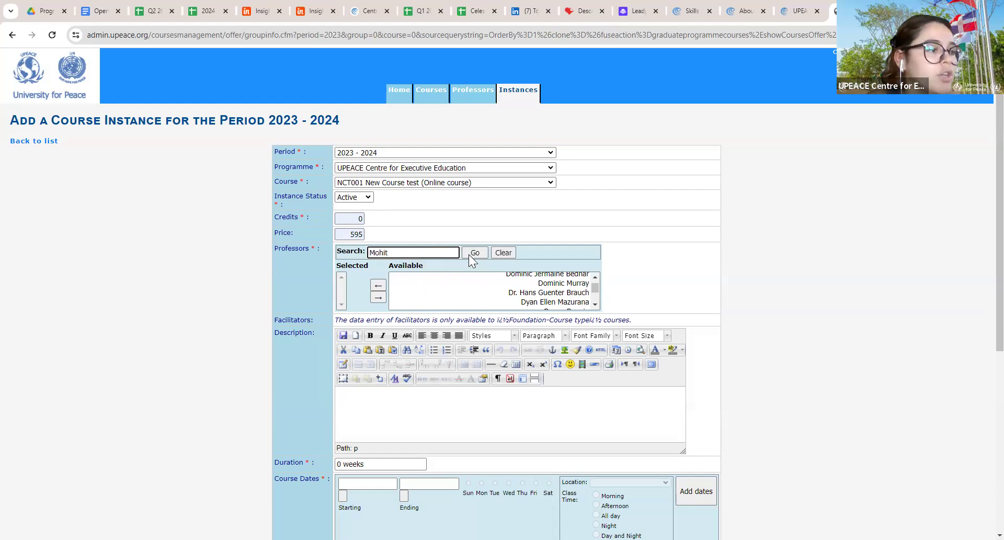
{"action": "left_click", "coordinate": [471, 252]}
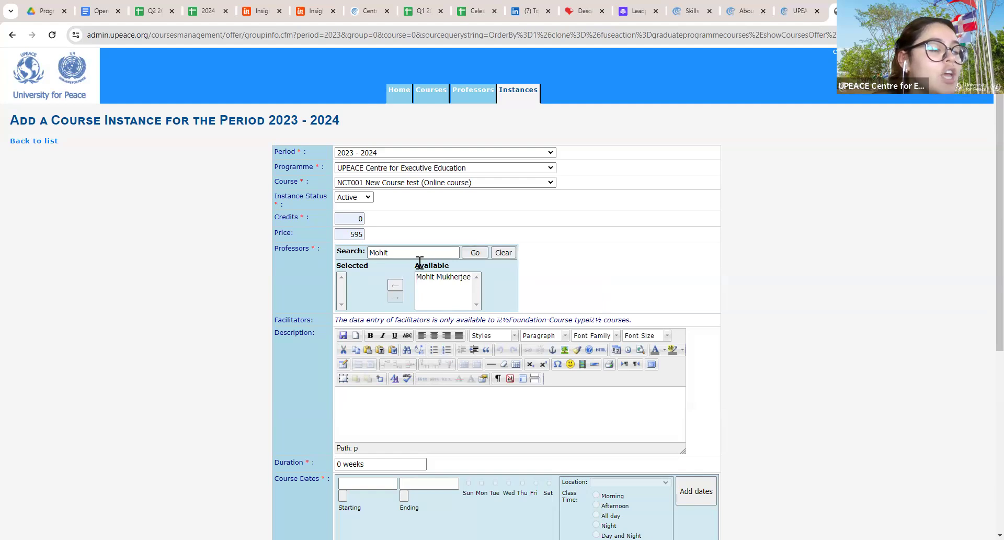
{"action": "left_click_drag", "start_coordinate": [450, 265], "coordinate": [325, 270]}
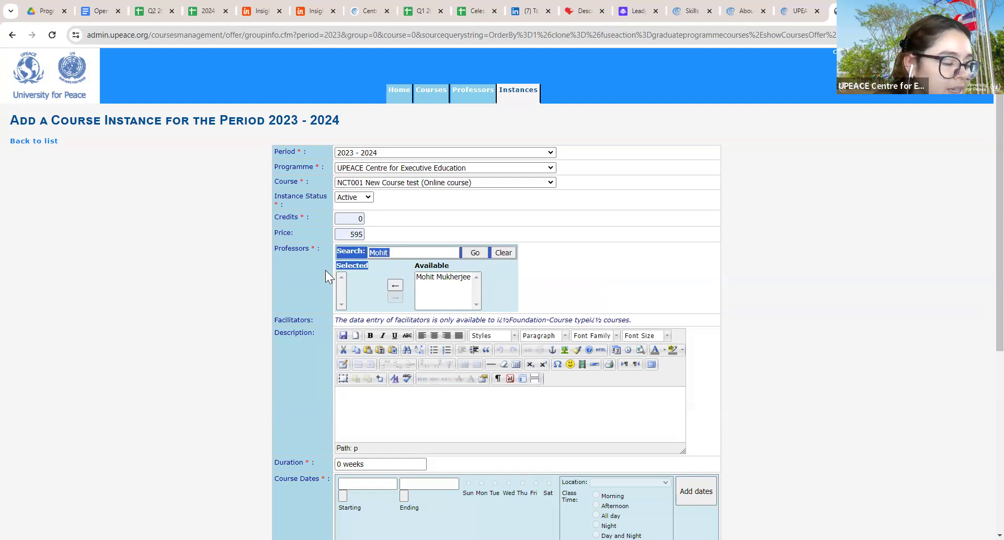
{"action": "left_click", "coordinate": [444, 290]}
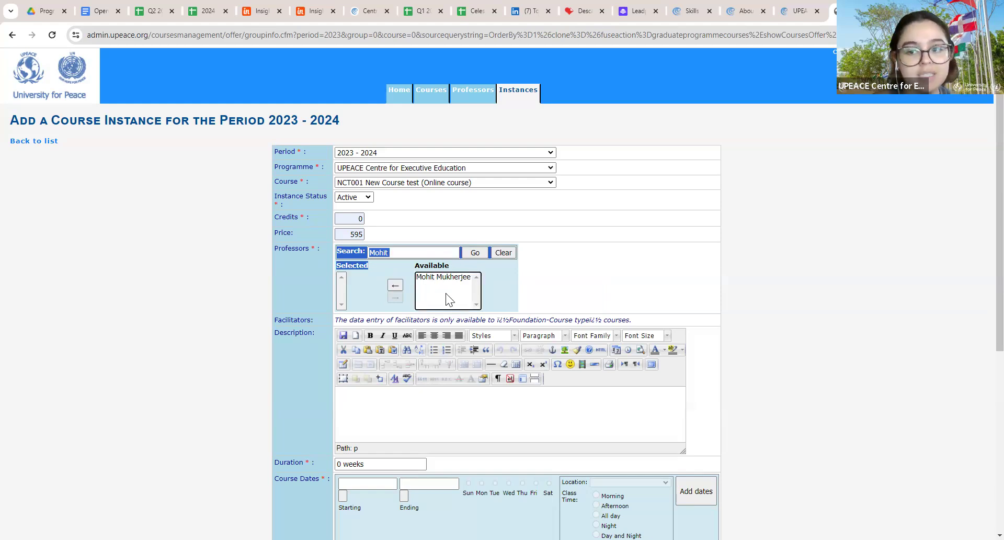
{"action": "left_click", "coordinate": [450, 277]}
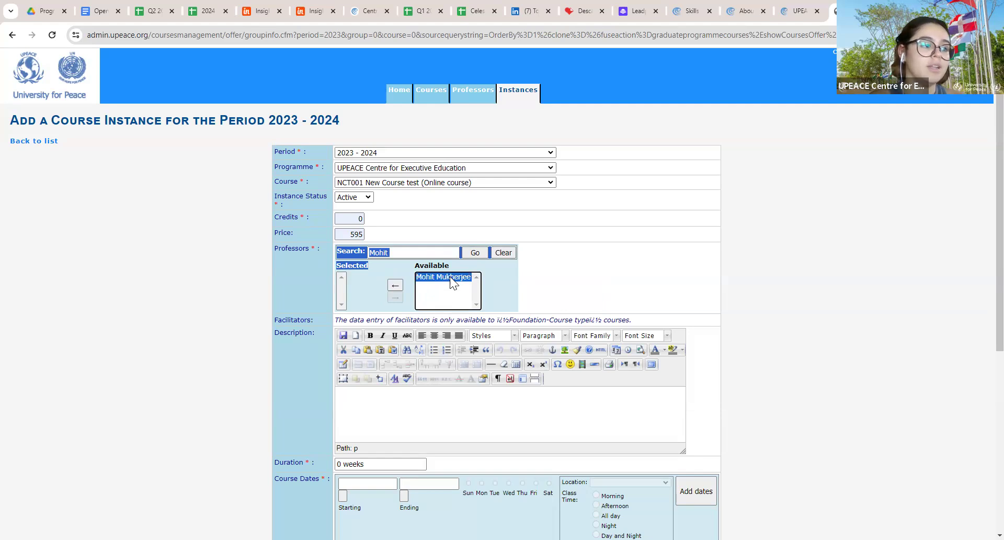
{"action": "left_click", "coordinate": [395, 286]}
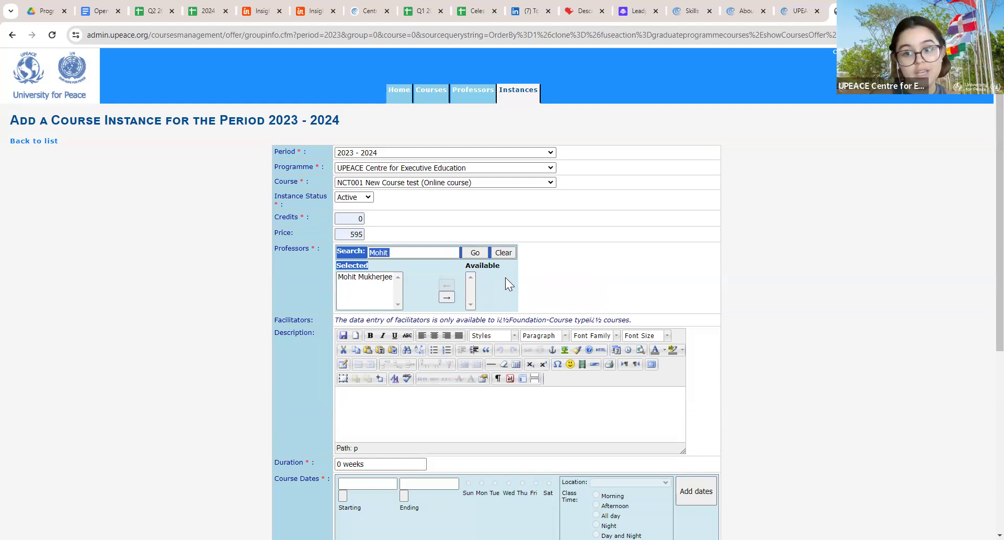
{"action": "left_click", "coordinate": [424, 286]}
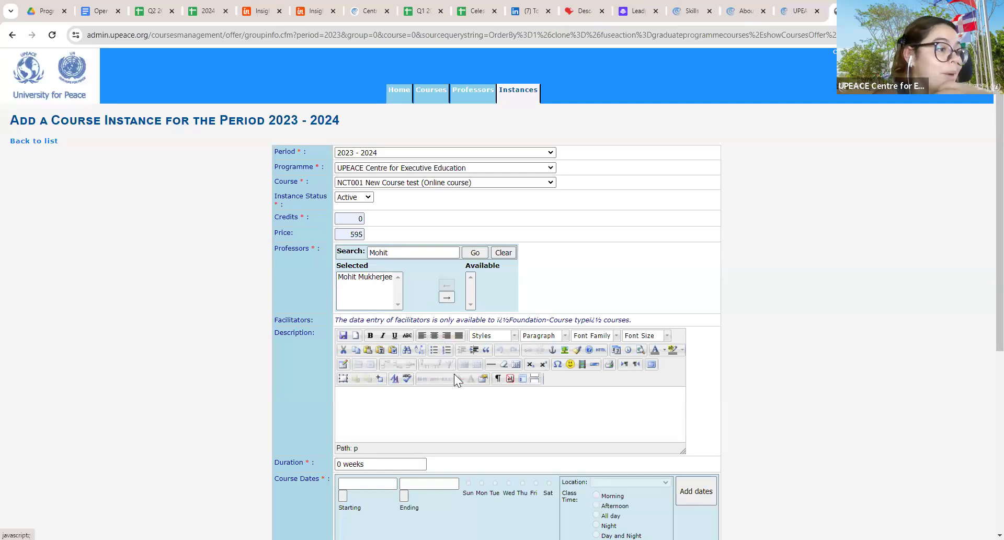
Set the course instance's duration to 5 weeks
{"action": "scroll", "coordinate": [454, 374], "scroll_direction": "down", "scroll_amount": 1}
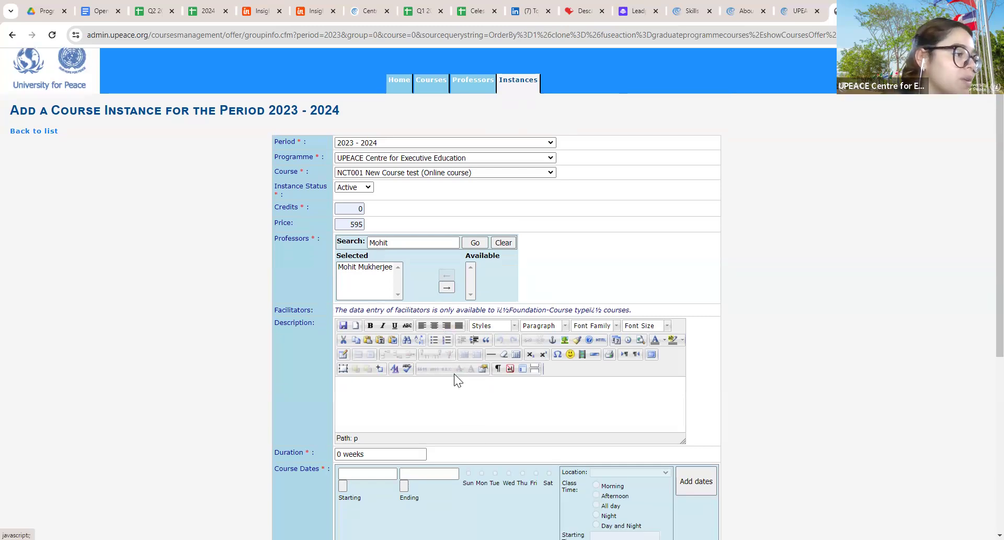
{"action": "scroll", "coordinate": [454, 375], "scroll_direction": "down", "scroll_amount": 4}
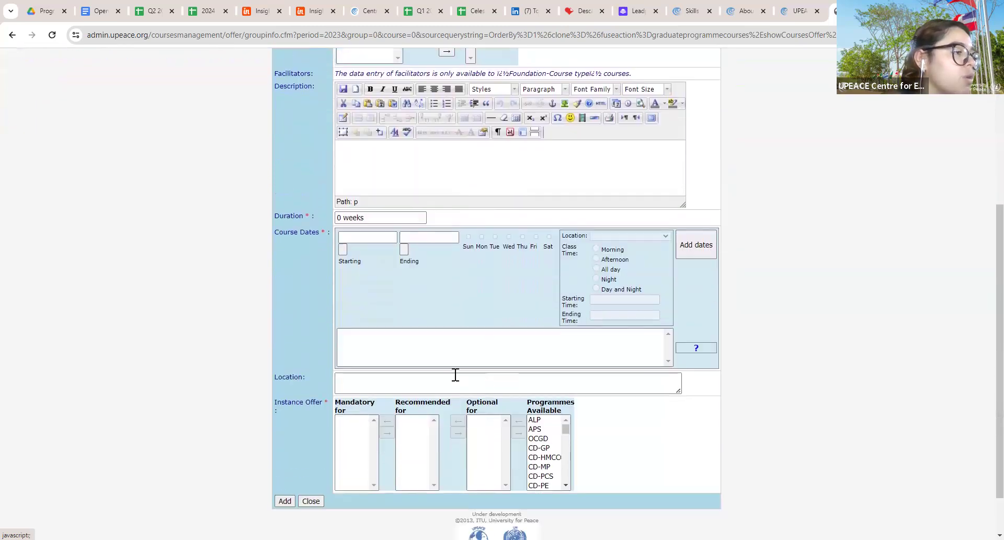
{"action": "scroll", "coordinate": [366, 217], "scroll_direction": "down", "scroll_amount": 1}
{"action": "left_click", "coordinate": [345, 197]}
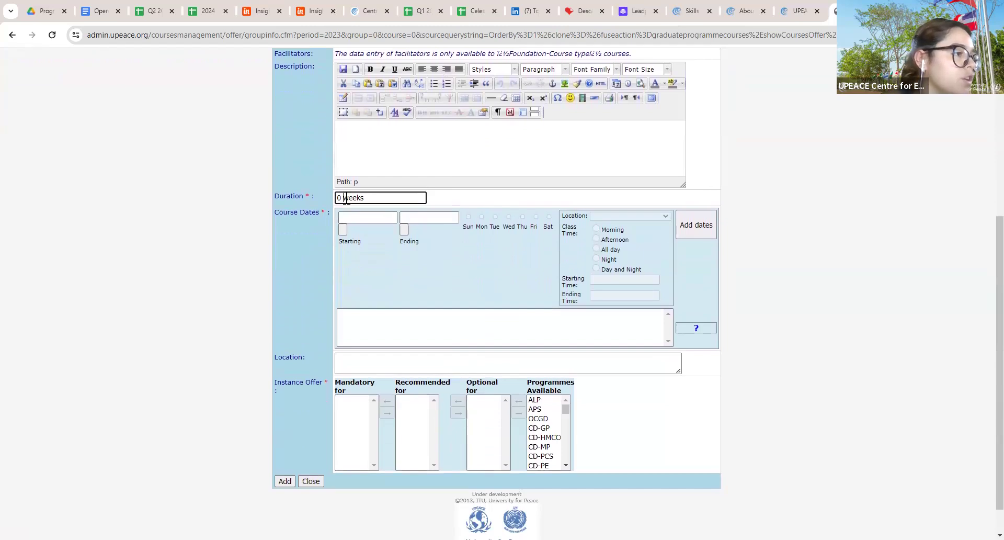
{"action": "key", "text": "BackSpace"}
{"action": "key", "text": "BackSpace"}
{"action": "type", "text": "5"}
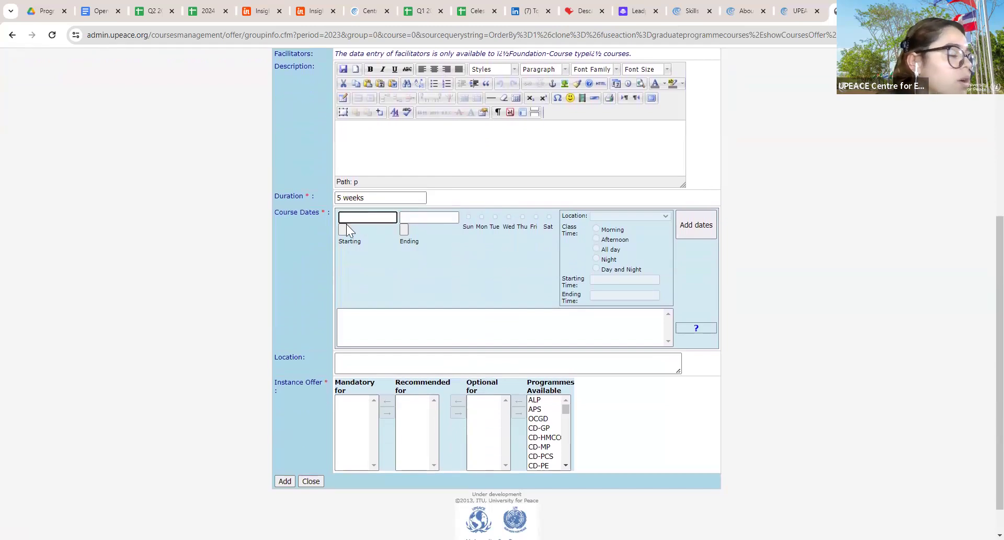
Add course dates starting 10/Jun/2024 and ending 15/Jul/2024 to the instance
{"action": "left_click", "coordinate": [343, 229]}
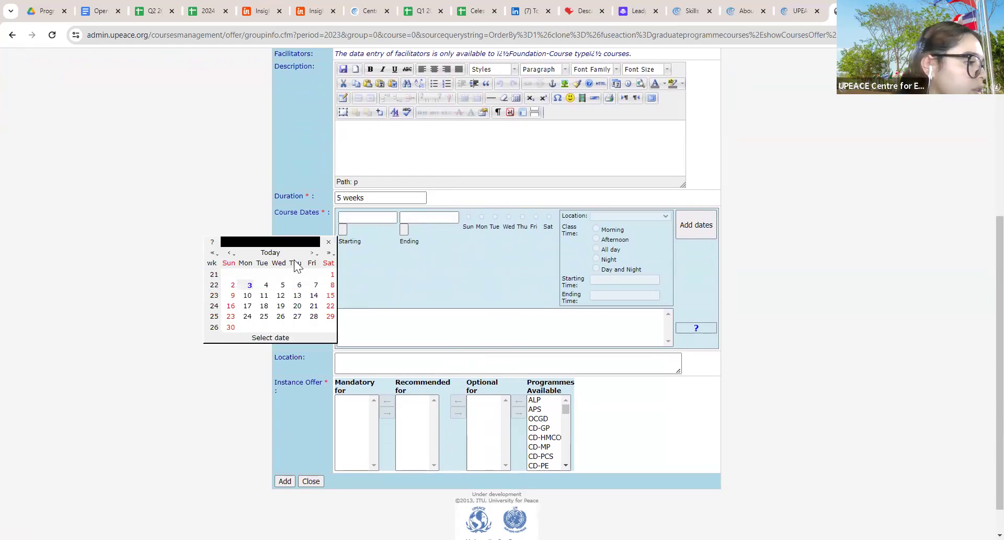
{"action": "left_click", "coordinate": [247, 295]}
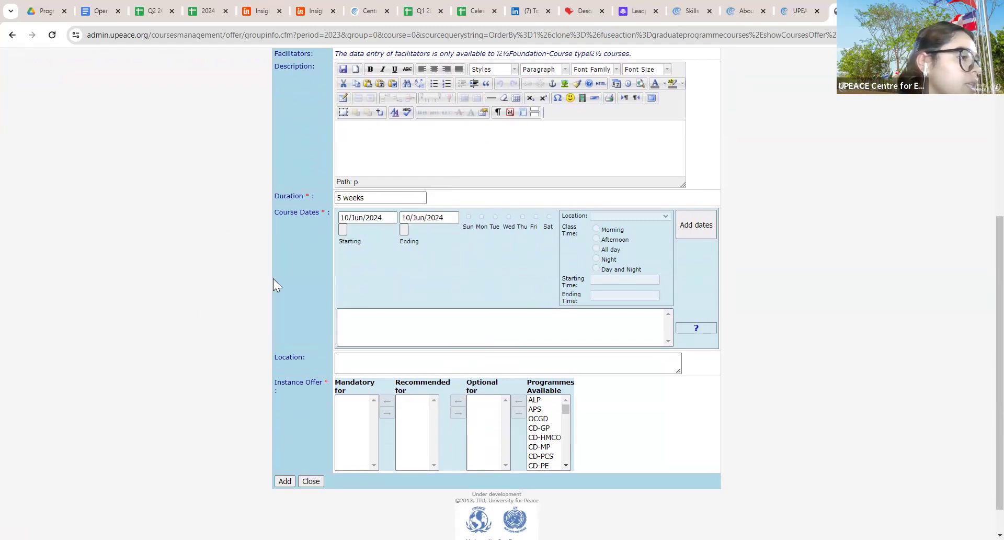
{"action": "left_click", "coordinate": [404, 229]}
{"action": "left_click", "coordinate": [375, 253]}
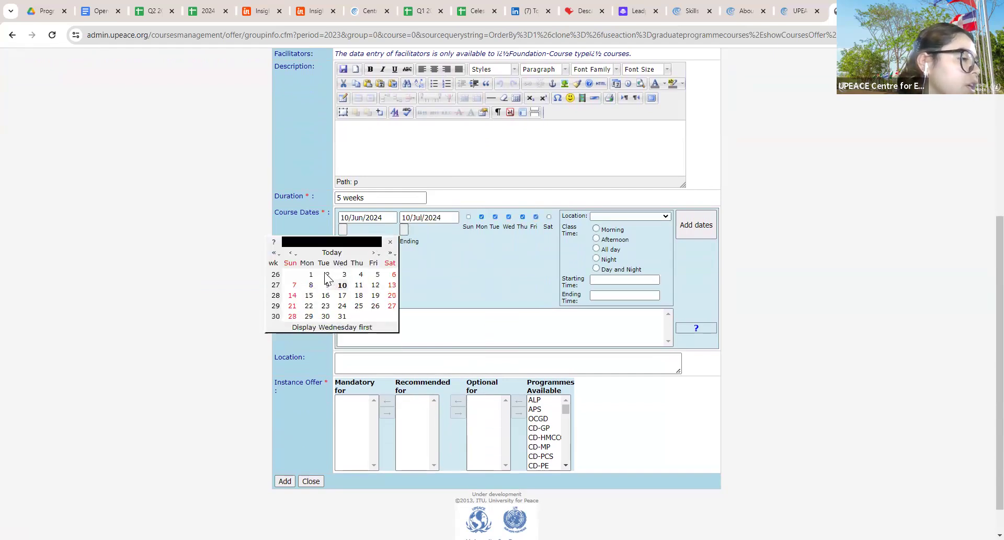
{"action": "left_click", "coordinate": [309, 295]}
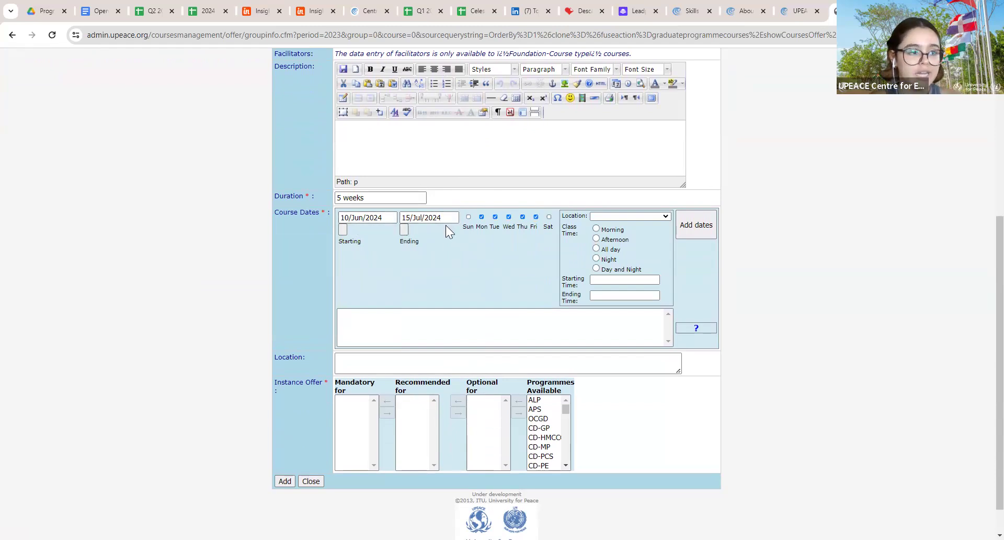
{"action": "left_click", "coordinate": [697, 225]}
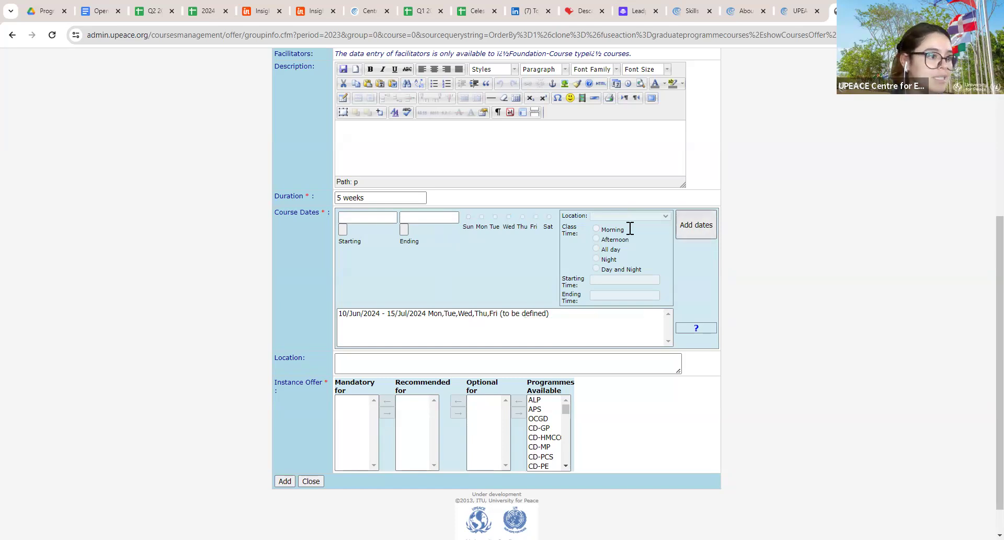
Offer the instance as optional for the CEE programme and submit the new course instance
{"action": "scroll", "coordinate": [484, 357], "scroll_direction": "down", "scroll_amount": 1}
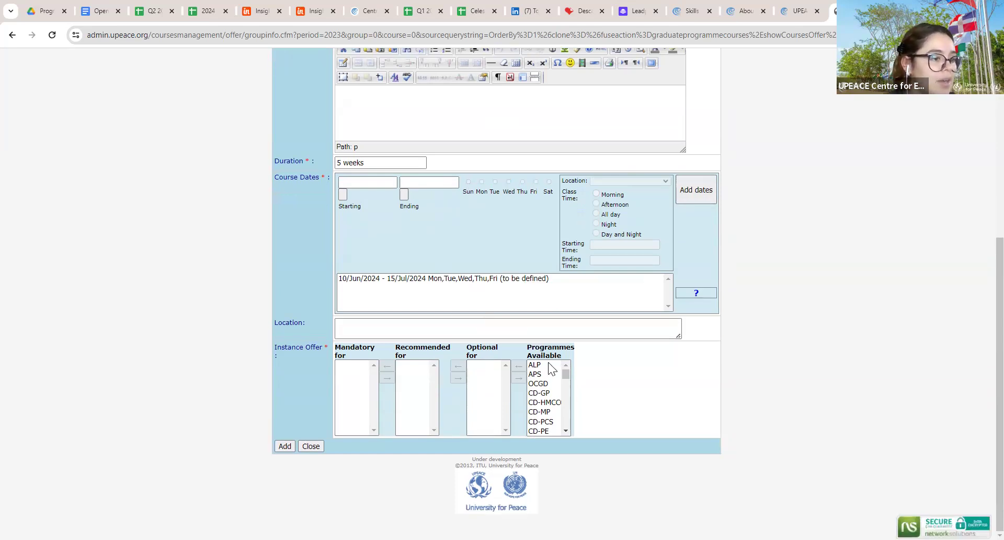
{"action": "left_click_drag", "start_coordinate": [567, 374], "coordinate": [568, 441]}
{"action": "scroll", "coordinate": [545, 401], "scroll_direction": "up", "scroll_amount": 2}
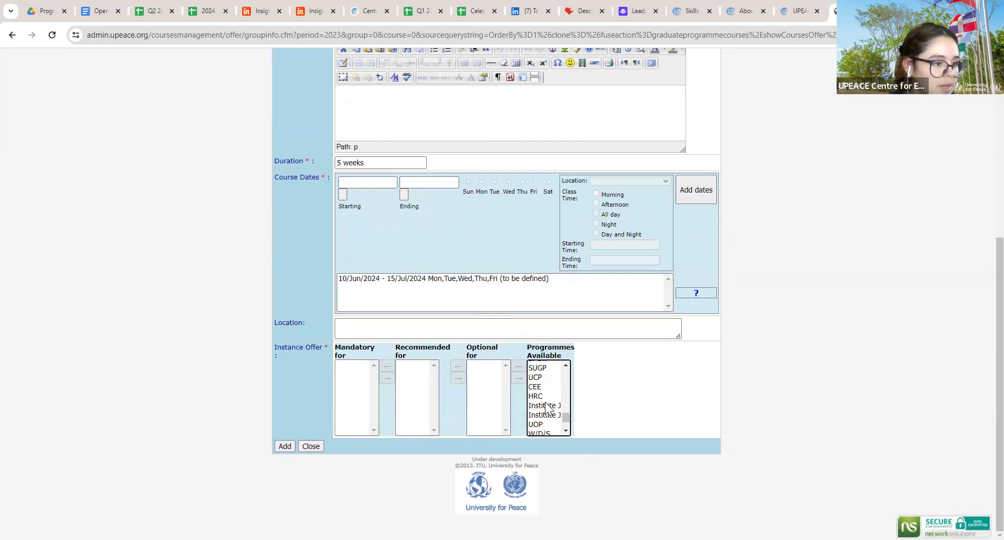
{"action": "left_click", "coordinate": [534, 387]}
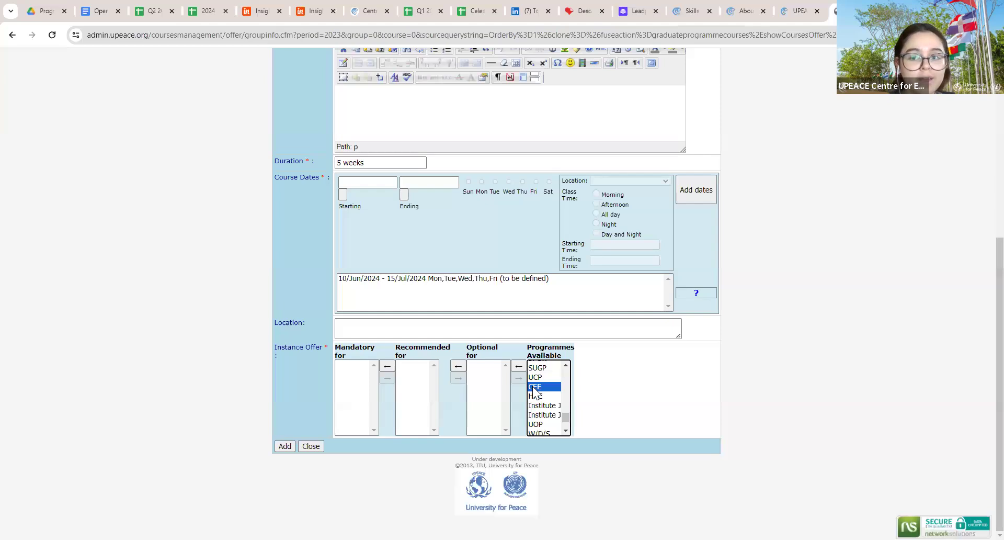
{"action": "left_click", "coordinate": [517, 365]}
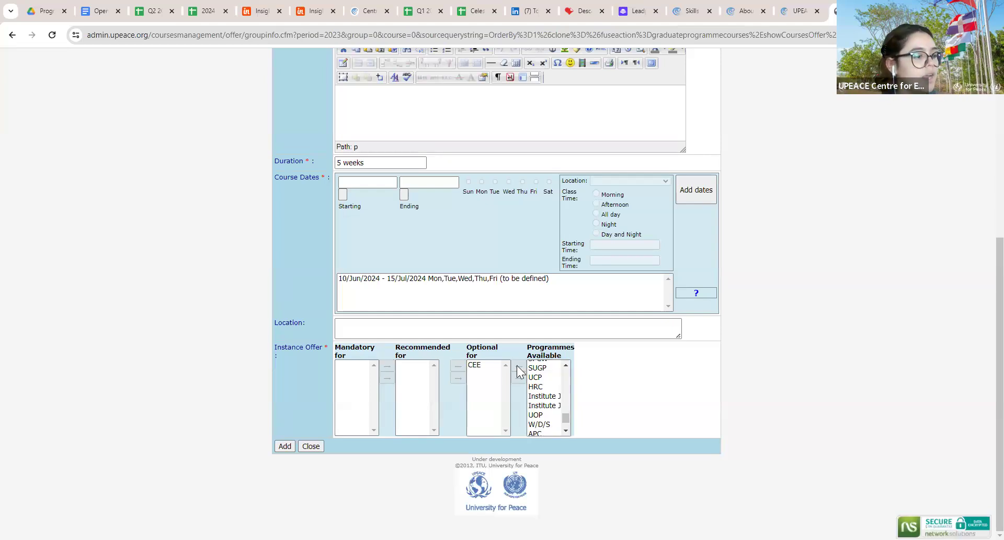
{"action": "left_click", "coordinate": [284, 446]}
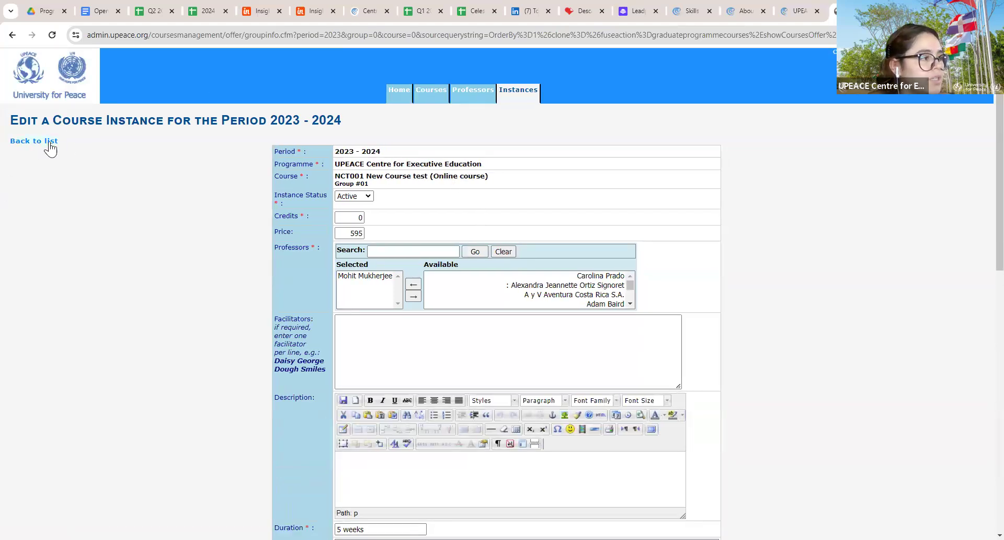
Return to the 2023 - 2024 instance list and check the NCT001 entry's name, credits and dates
{"action": "left_click", "coordinate": [25, 142]}
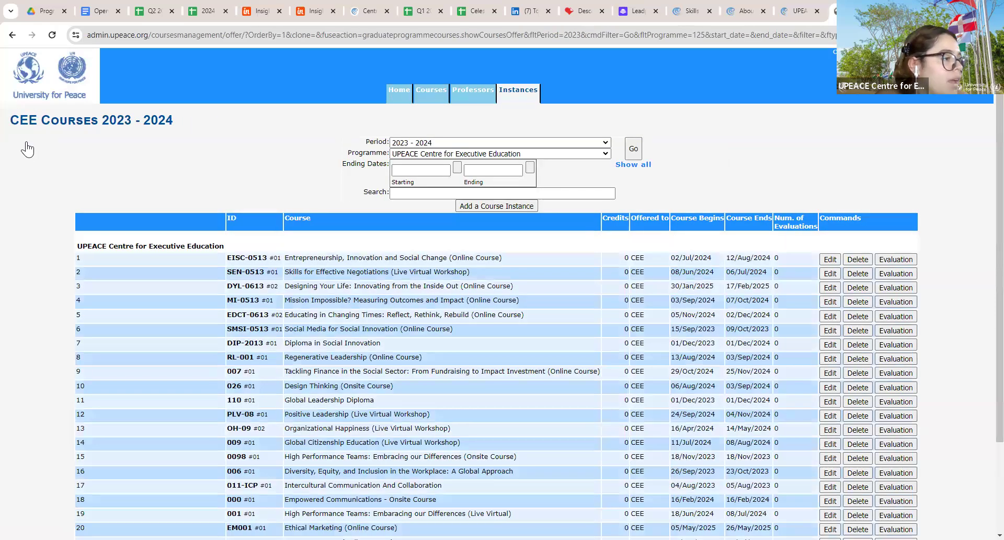
{"action": "scroll", "coordinate": [204, 355], "scroll_direction": "down", "scroll_amount": 3}
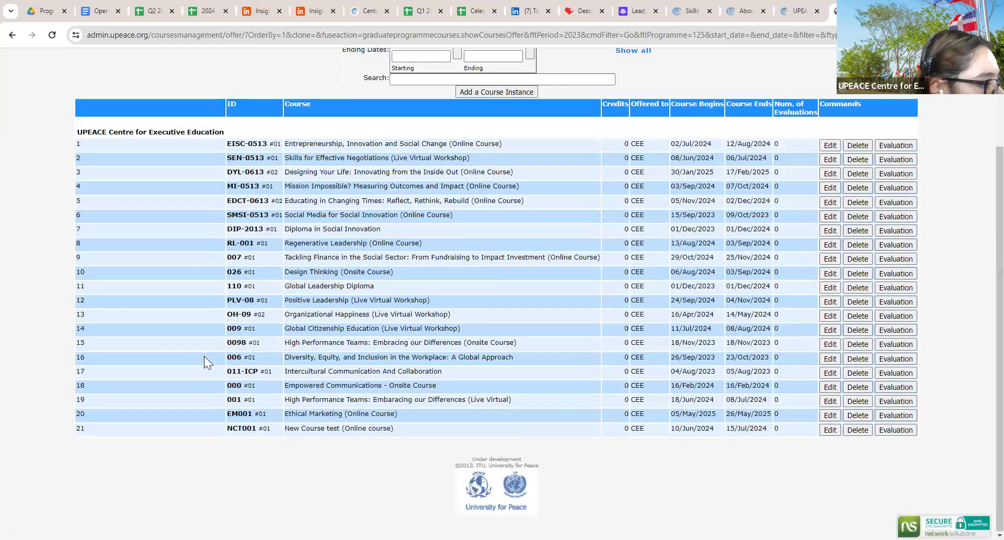
{"action": "left_click_drag", "start_coordinate": [410, 429], "coordinate": [205, 439]}
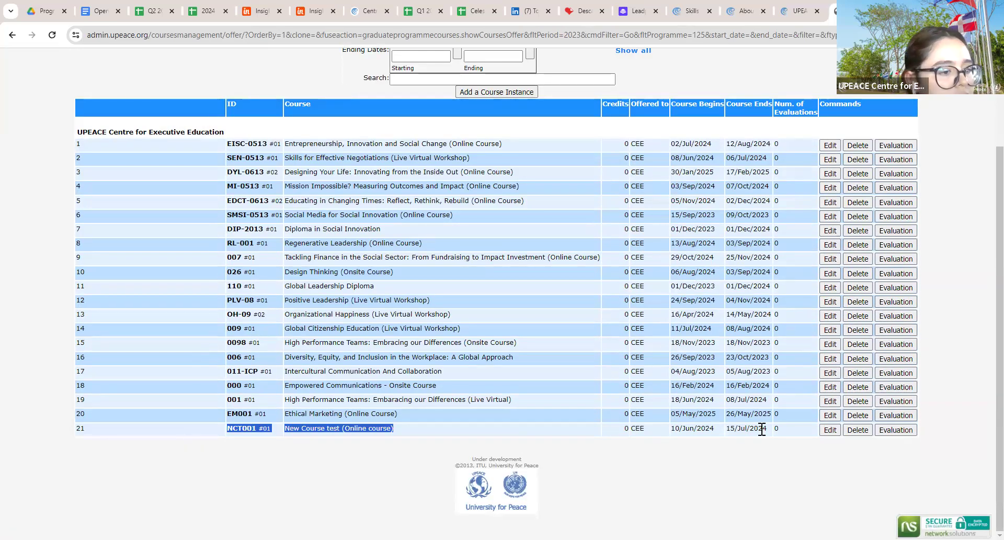
{"action": "left_click_drag", "start_coordinate": [604, 435], "coordinate": [799, 429]}
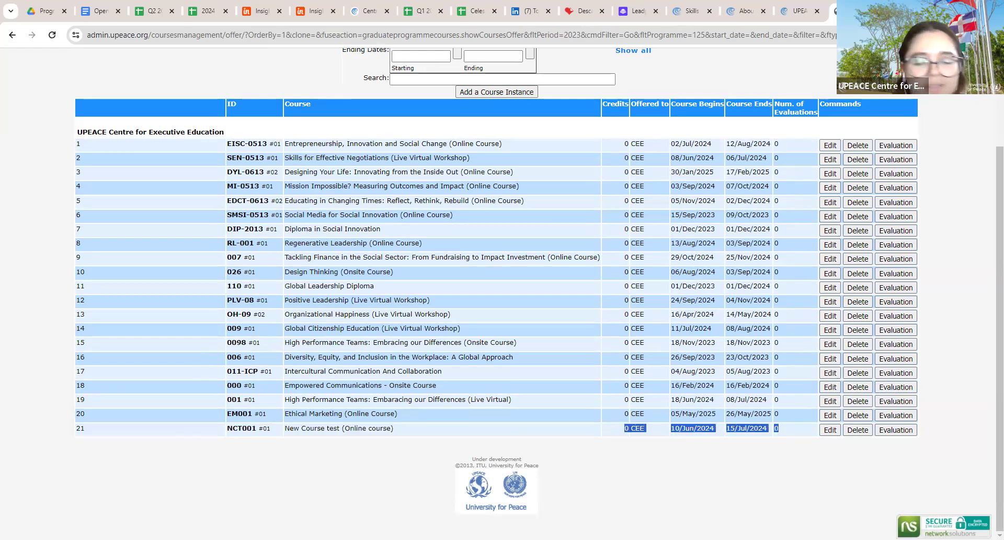
Switch to the Course Enrollment page, reload it and choose New Course test (Online course) as the offered course
{"action": "left_click", "coordinate": [735, 5]}
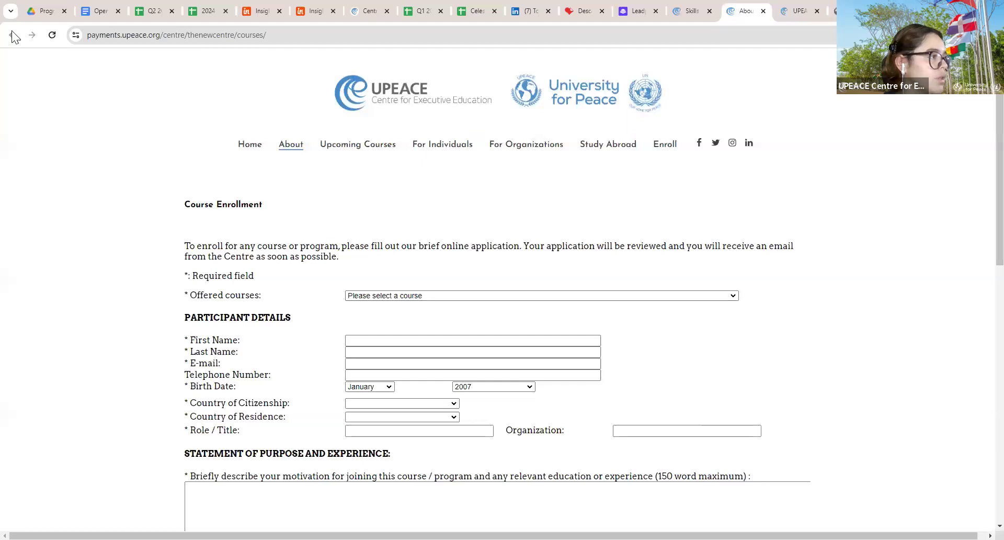
{"action": "left_click", "coordinate": [53, 35]}
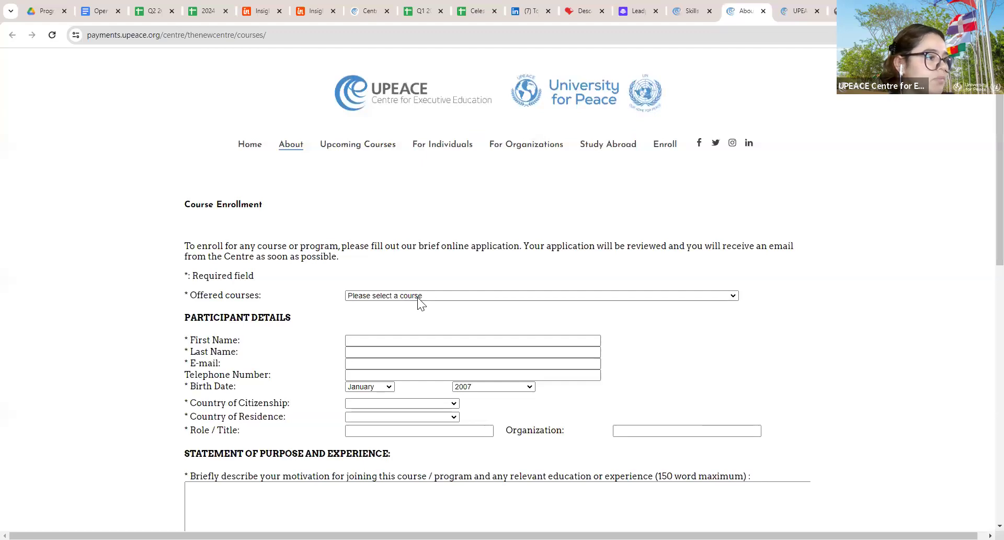
{"action": "left_click", "coordinate": [393, 296]}
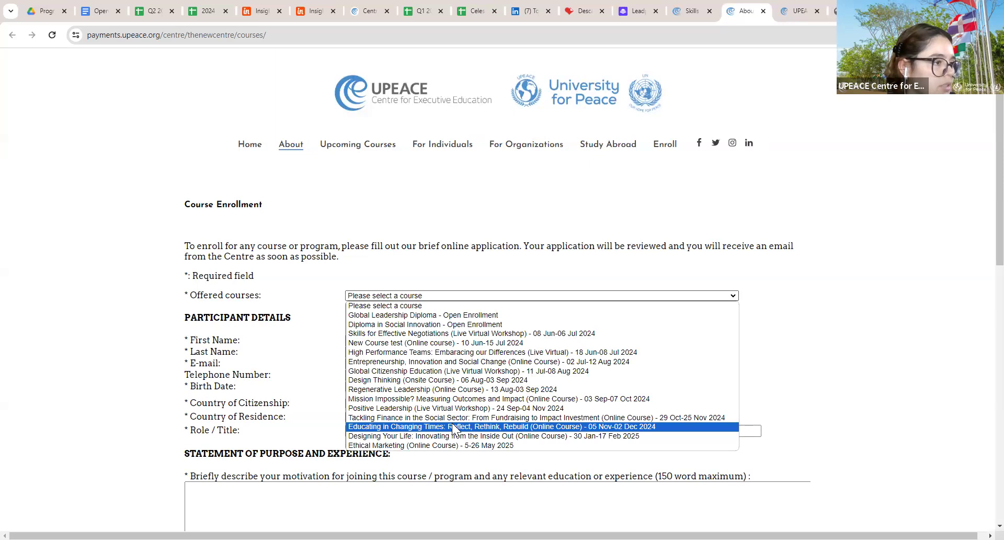
{"action": "left_click", "coordinate": [394, 342]}
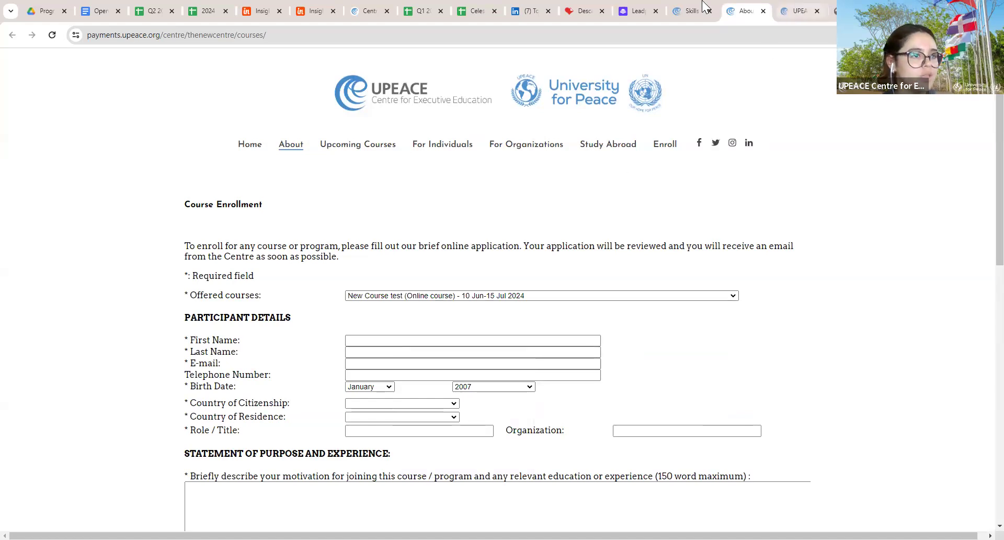
Return to the CEE 2023 - 2024 instance list and check which periods are available for filtering
{"action": "key", "text": "ctrl+Tab"}
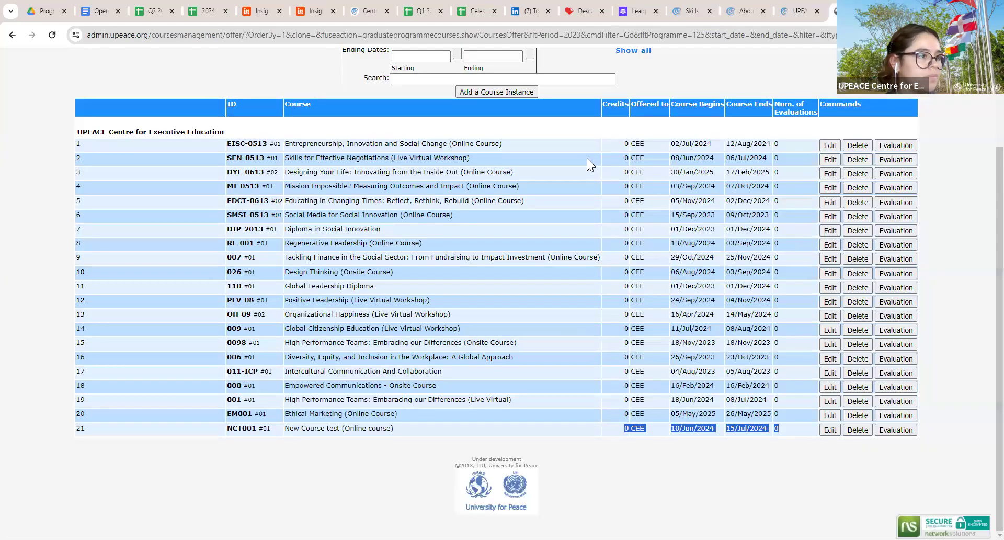
{"action": "scroll", "coordinate": [586, 158], "scroll_direction": "down", "scroll_amount": 2}
{"action": "scroll", "coordinate": [587, 158], "scroll_direction": "up", "scroll_amount": 2}
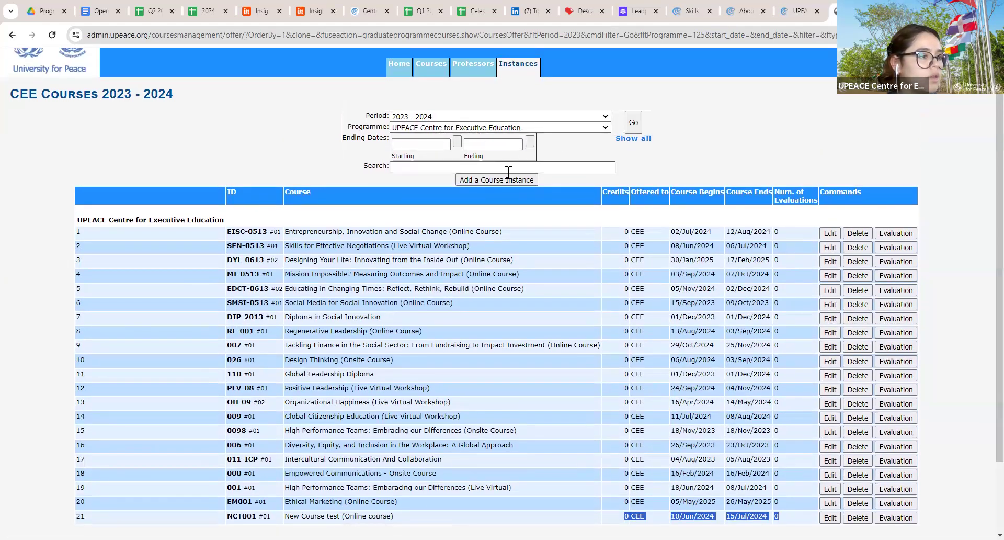
{"action": "left_click", "coordinate": [565, 116]}
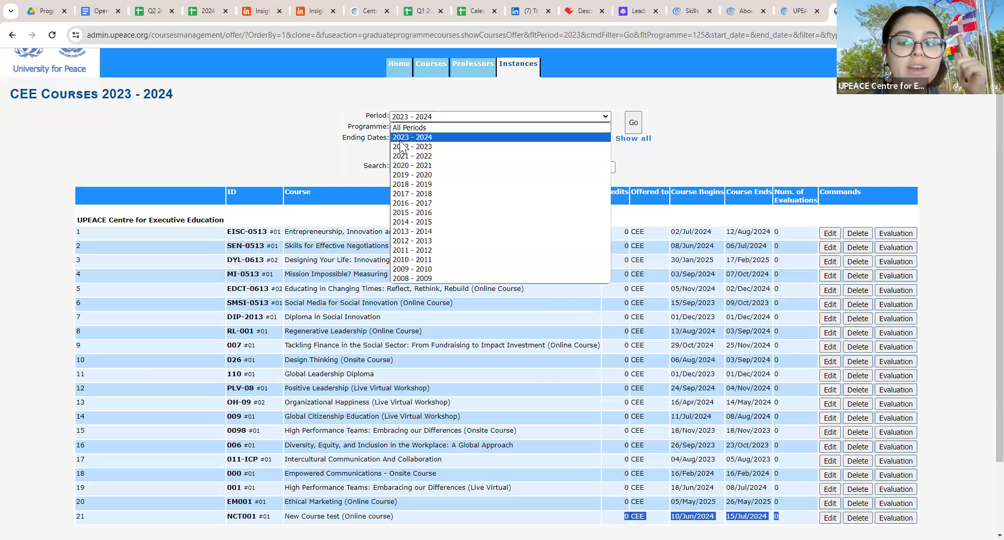
{"action": "left_click", "coordinate": [711, 127]}
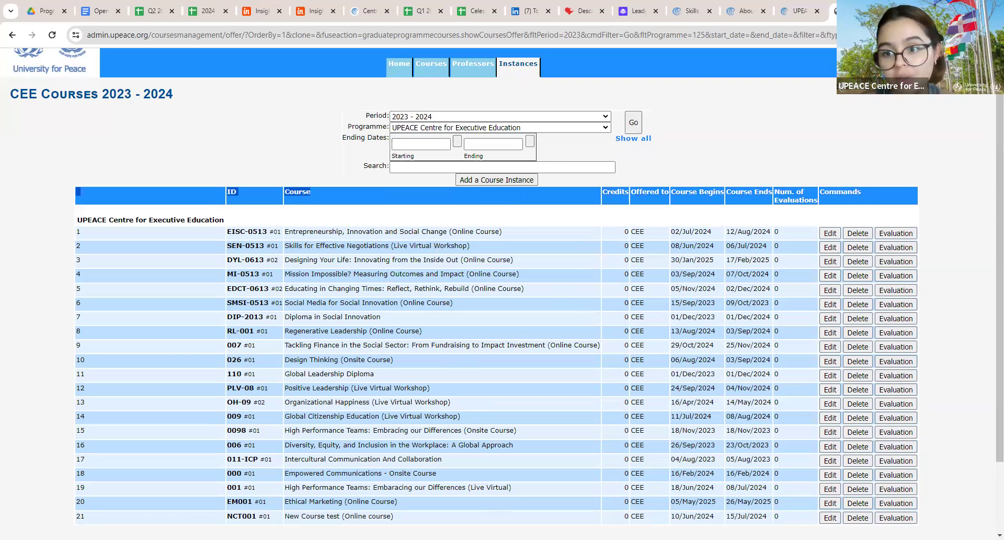
Check the start and end dates of the Designing Your Life course instance in the 2023 - 2024 list
{"action": "scroll", "coordinate": [479, 510], "scroll_direction": "down", "scroll_amount": 3}
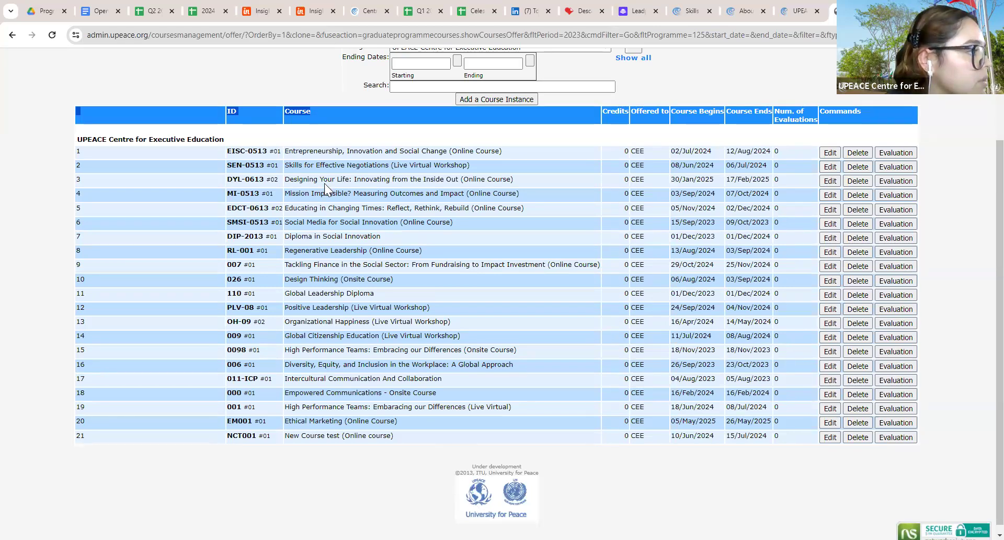
{"action": "left_click_drag", "start_coordinate": [135, 183], "coordinate": [707, 186]}
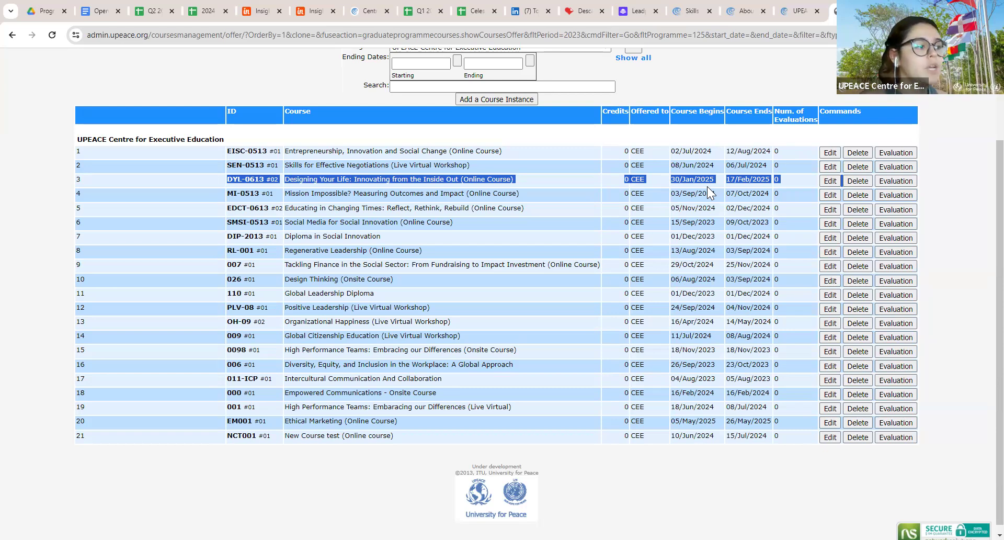
{"action": "scroll", "coordinate": [598, 143], "scroll_direction": "up", "scroll_amount": 2}
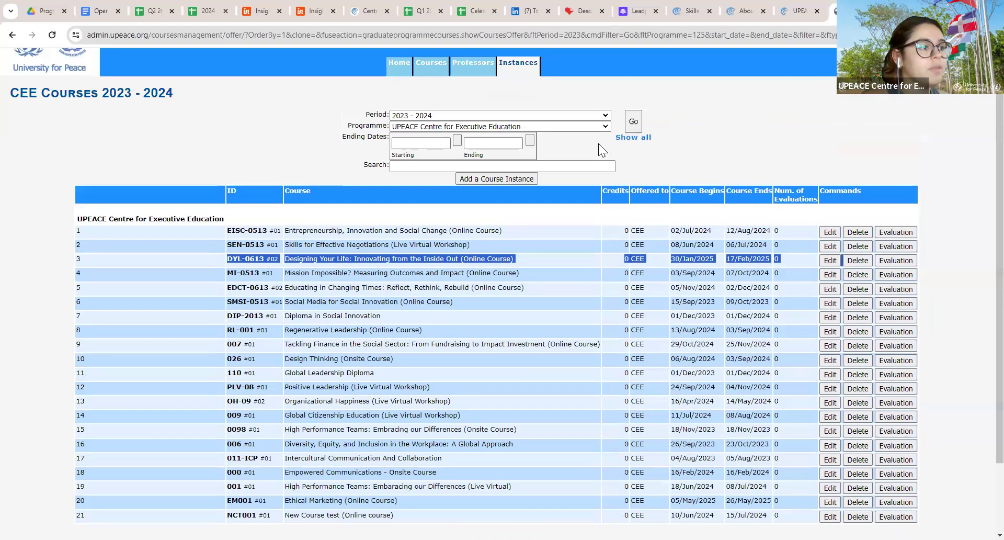
Filter the course instances to the 2021 - 2022 period and examine the repeated courses and their dates
{"action": "left_click", "coordinate": [548, 117]}
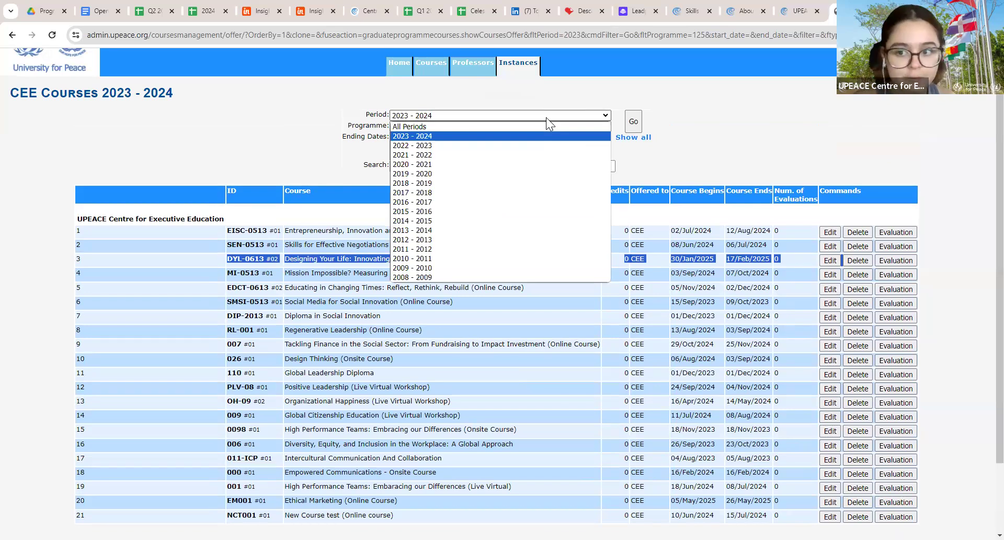
{"action": "left_click", "coordinate": [447, 155]}
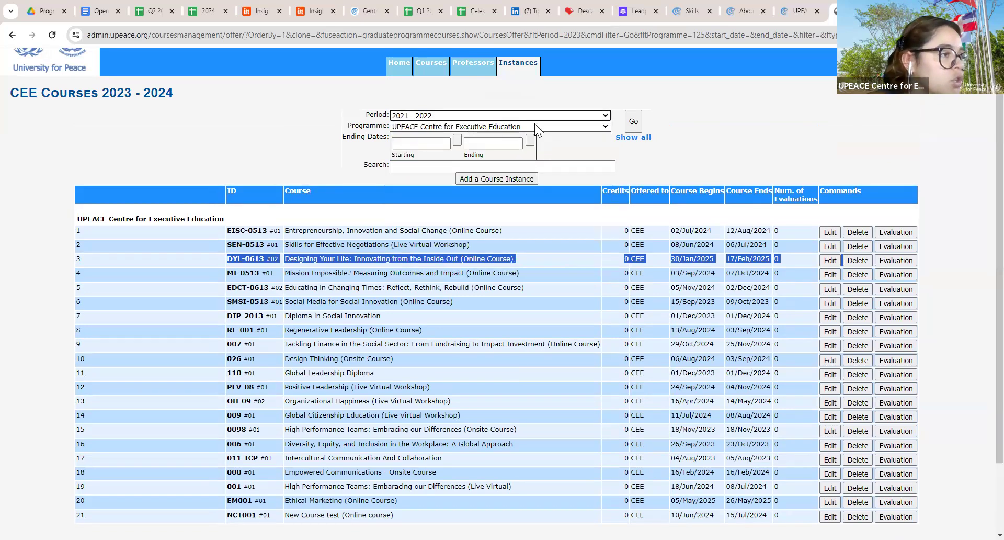
{"action": "left_click", "coordinate": [631, 122]}
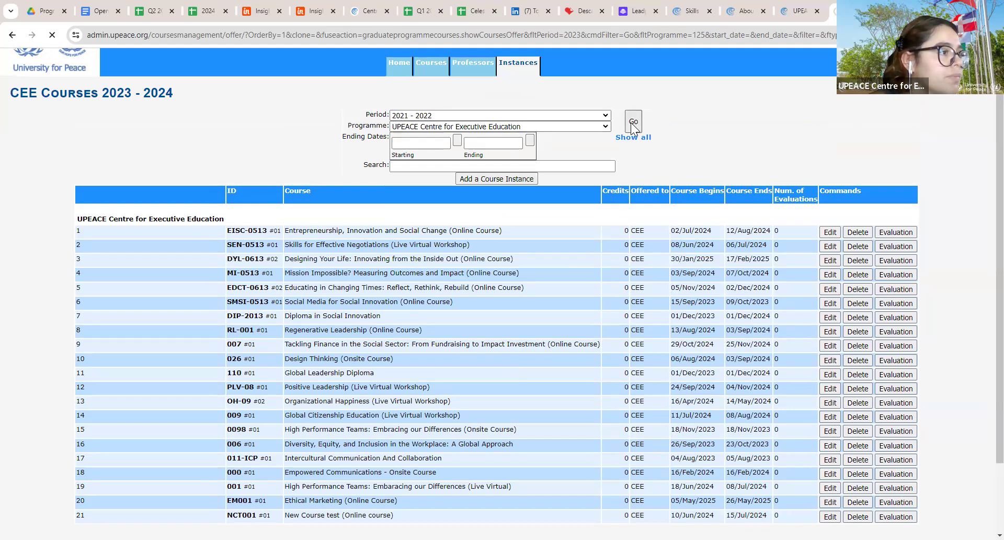
{"action": "scroll", "coordinate": [575, 369], "scroll_direction": "down", "scroll_amount": 1}
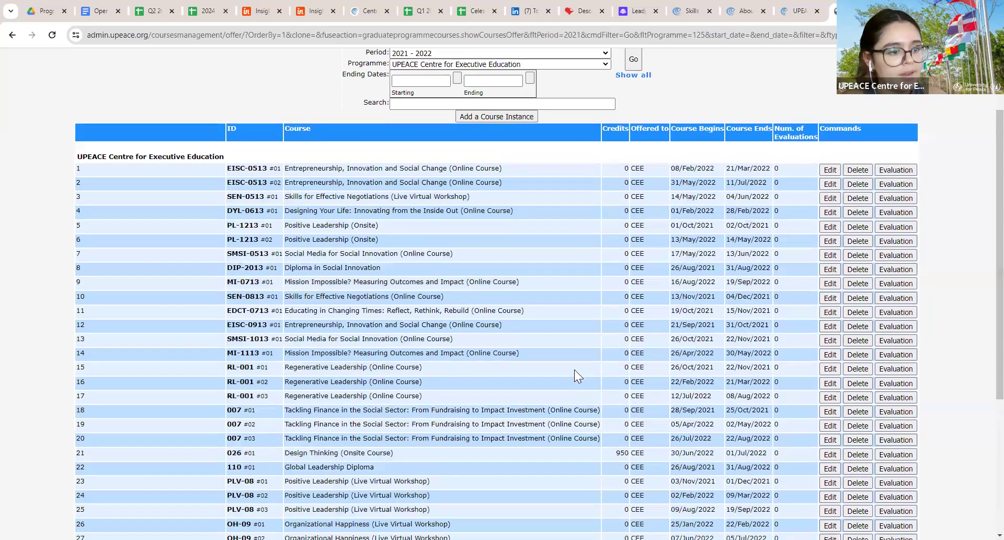
{"action": "scroll", "coordinate": [377, 192], "scroll_direction": "down", "scroll_amount": 2}
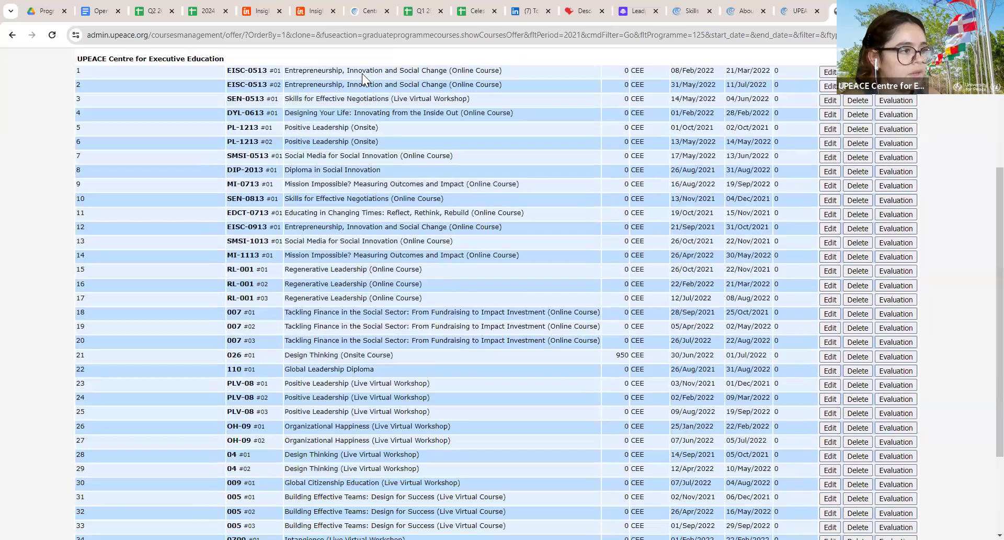
{"action": "left_click_drag", "start_coordinate": [310, 99], "coordinate": [492, 481]}
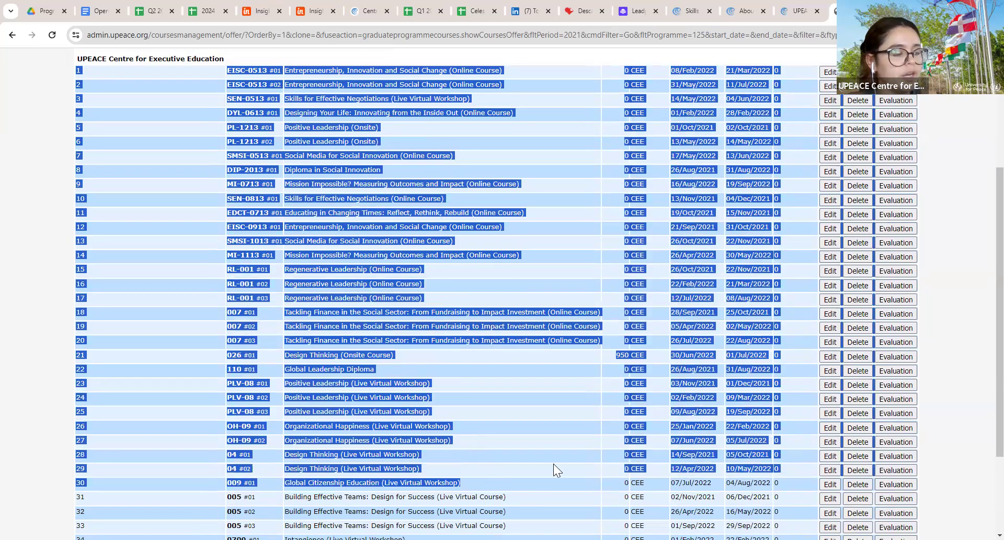
{"action": "left_click", "coordinate": [651, 317]}
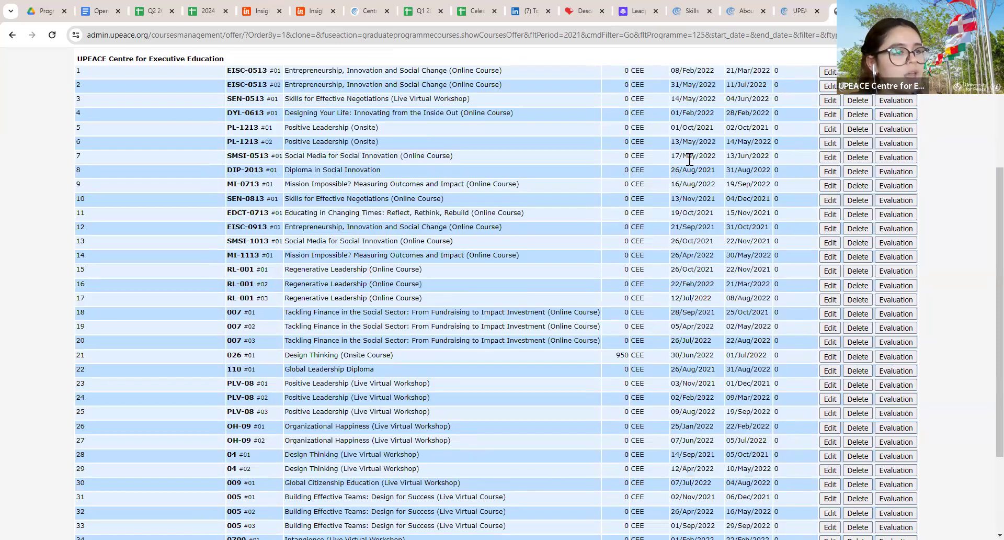
{"action": "scroll", "coordinate": [718, 445], "scroll_direction": "down", "scroll_amount": 3}
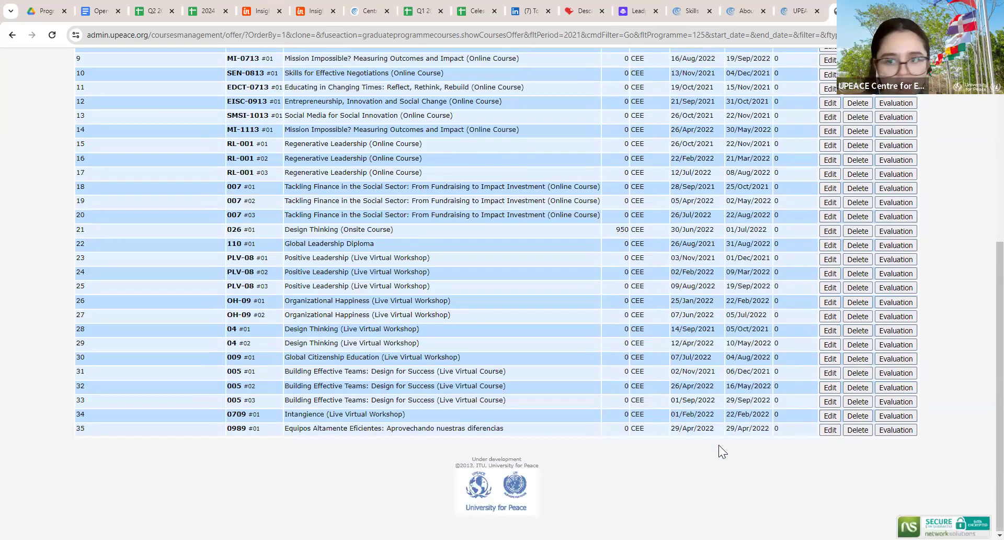
{"action": "scroll", "coordinate": [719, 444], "scroll_direction": "up", "scroll_amount": 6}
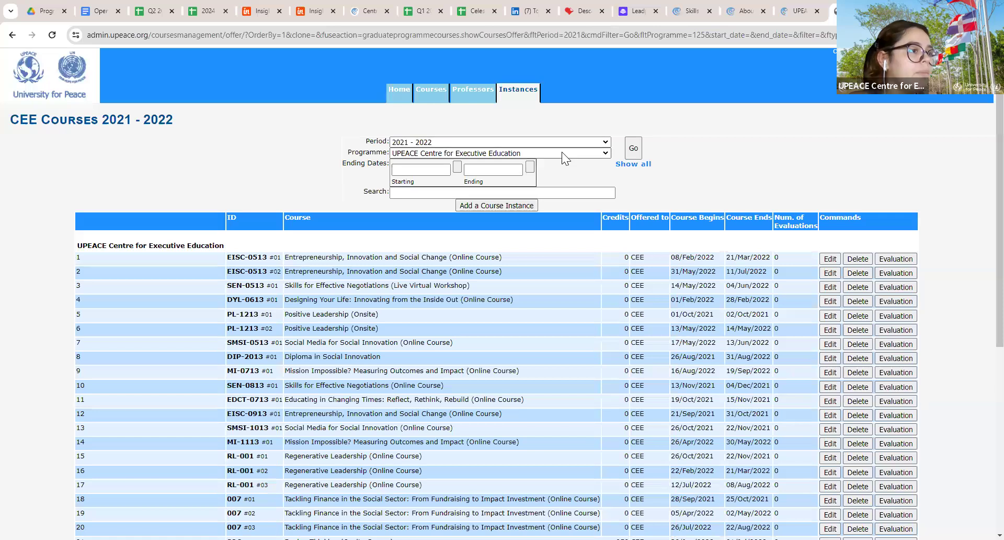
Filter the instances back to 2023 - 2024 and review the Entrepreneurship, Innovation and Social Change and Diploma in Social Innovation entries
{"action": "left_click", "coordinate": [562, 146]}
{"action": "left_click", "coordinate": [555, 175]}
{"action": "left_click", "coordinate": [633, 148]}
{"action": "scroll", "coordinate": [583, 300], "scroll_direction": "down", "scroll_amount": 1}
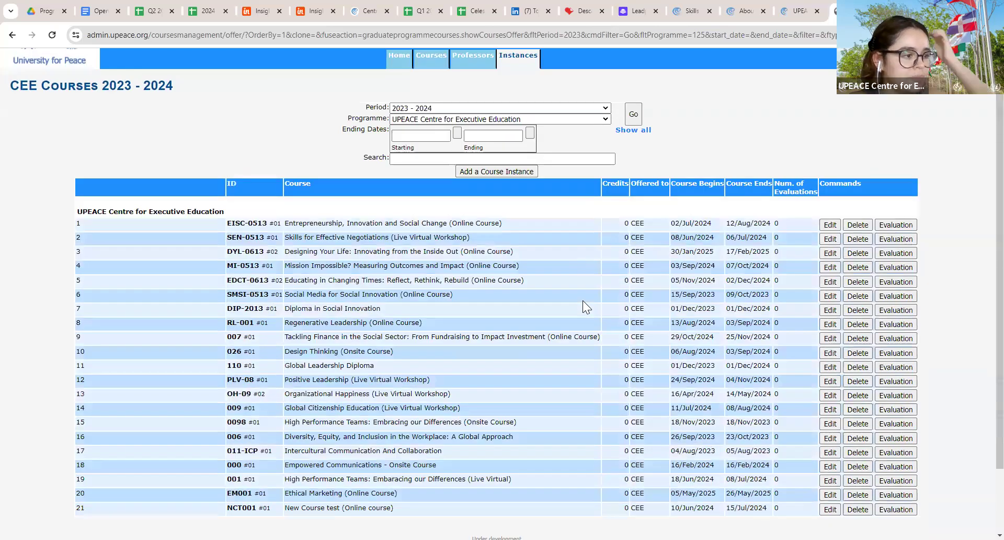
{"action": "scroll", "coordinate": [583, 301], "scroll_direction": "down", "scroll_amount": 1}
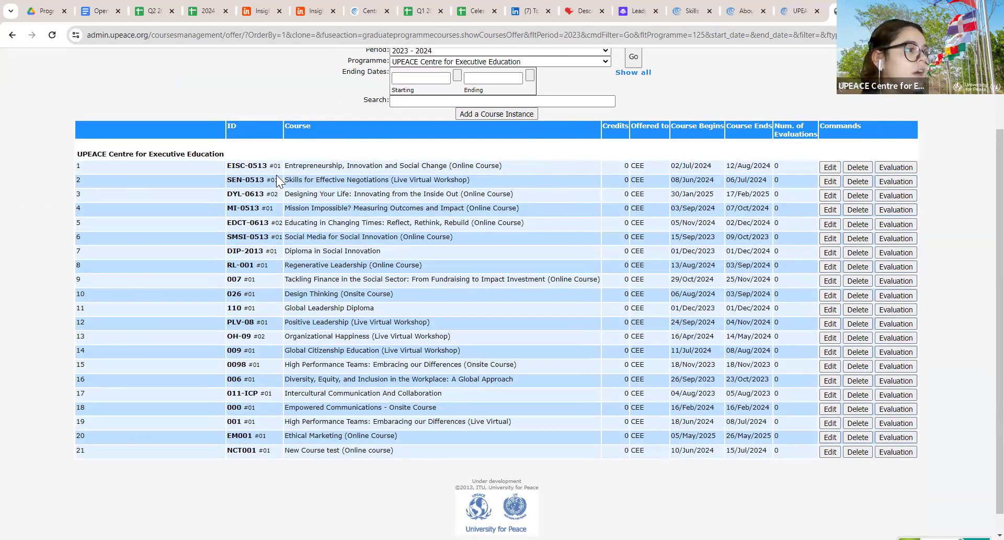
{"action": "left_click_drag", "start_coordinate": [285, 165], "coordinate": [544, 169]}
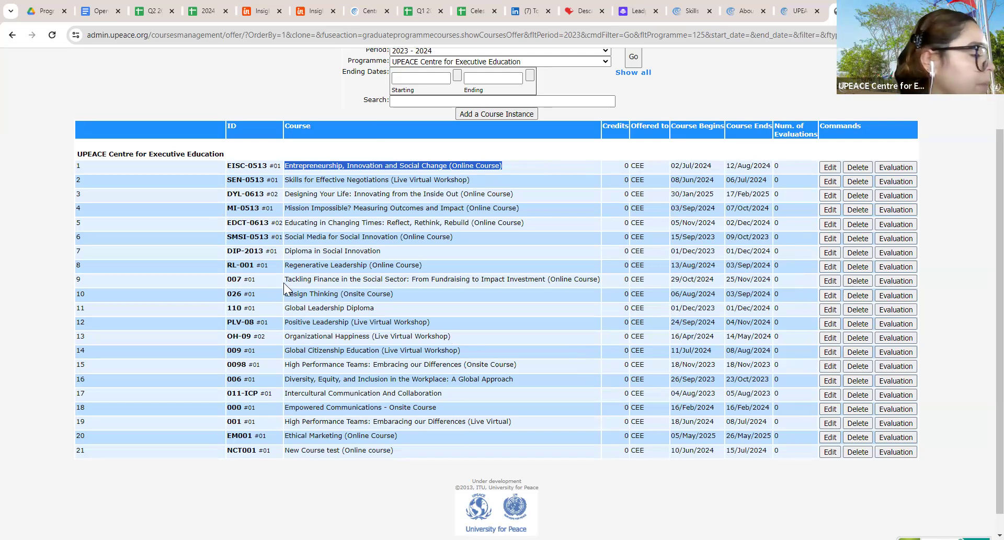
{"action": "left_click_drag", "start_coordinate": [265, 251], "coordinate": [801, 255]}
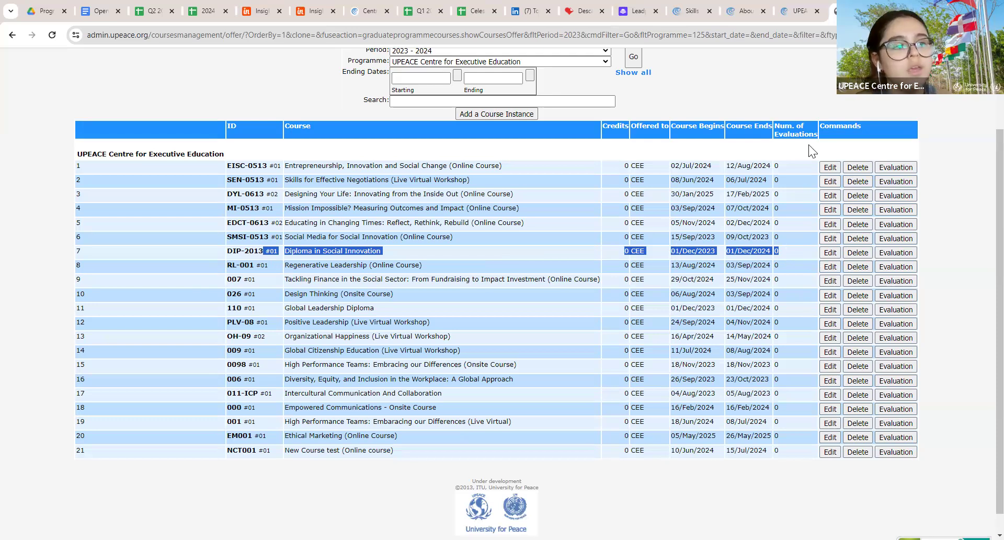
Switch to the Course Enrollment page and examine the list of offered courses, leaving the selection as it is
{"action": "left_click", "coordinate": [800, 10]}
{"action": "left_click", "coordinate": [741, 10]}
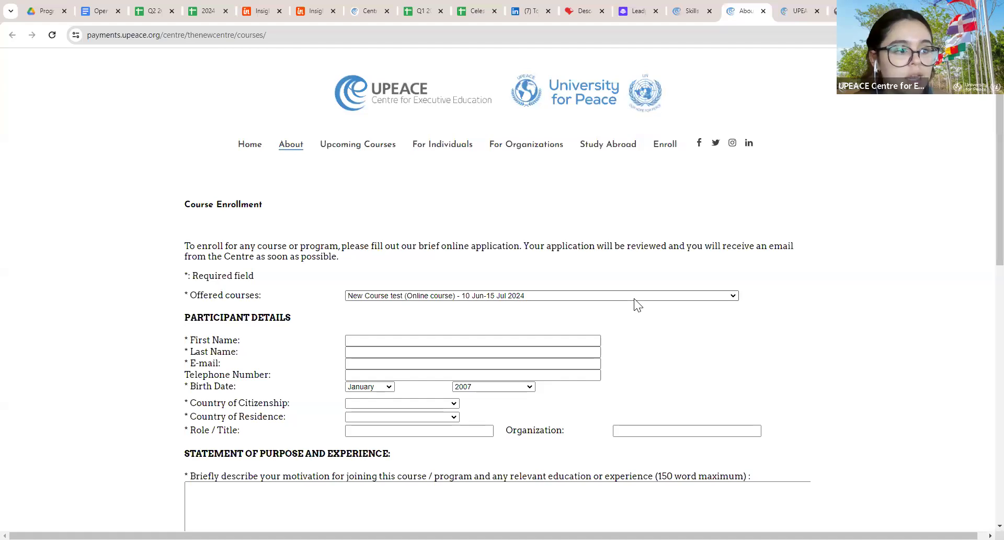
{"action": "left_click", "coordinate": [634, 298]}
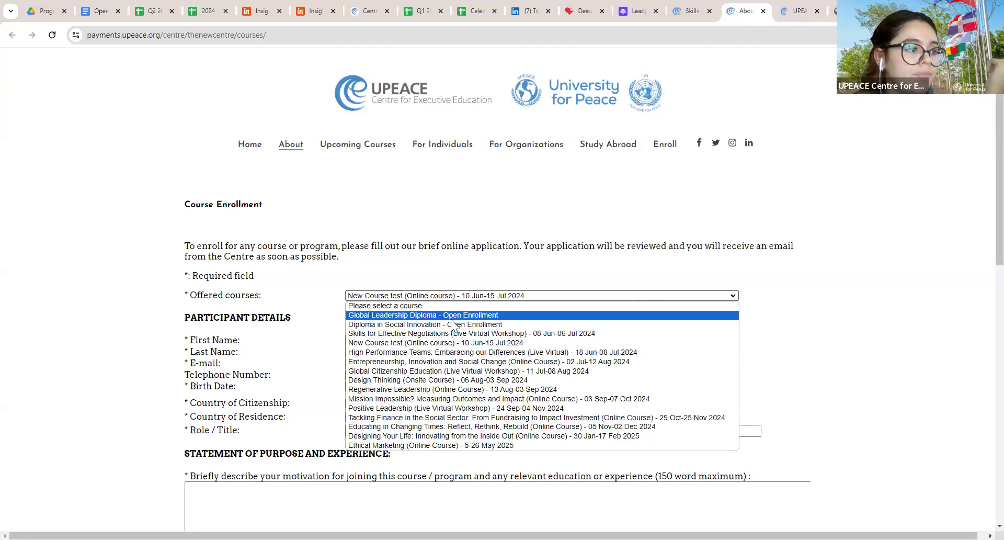
{"action": "left_click", "coordinate": [853, 248]}
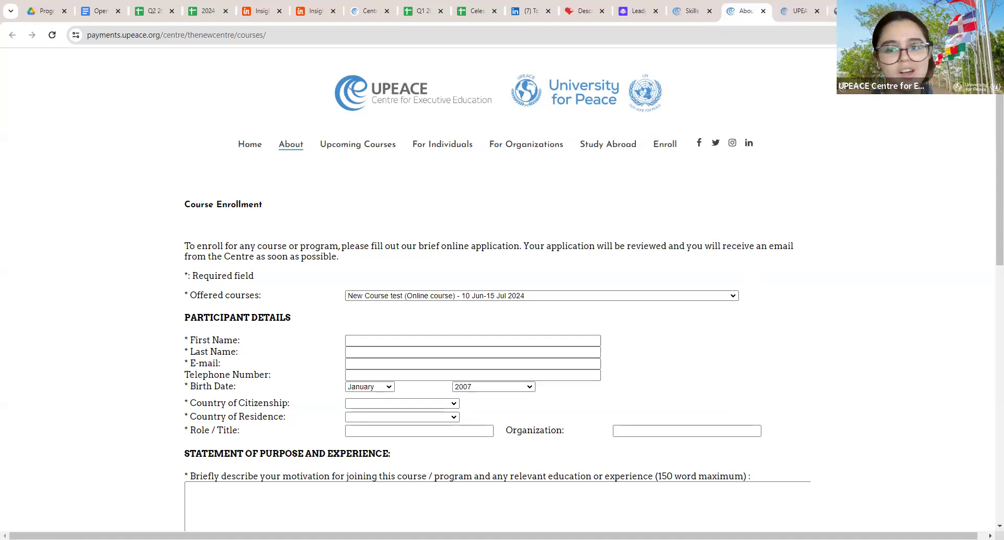